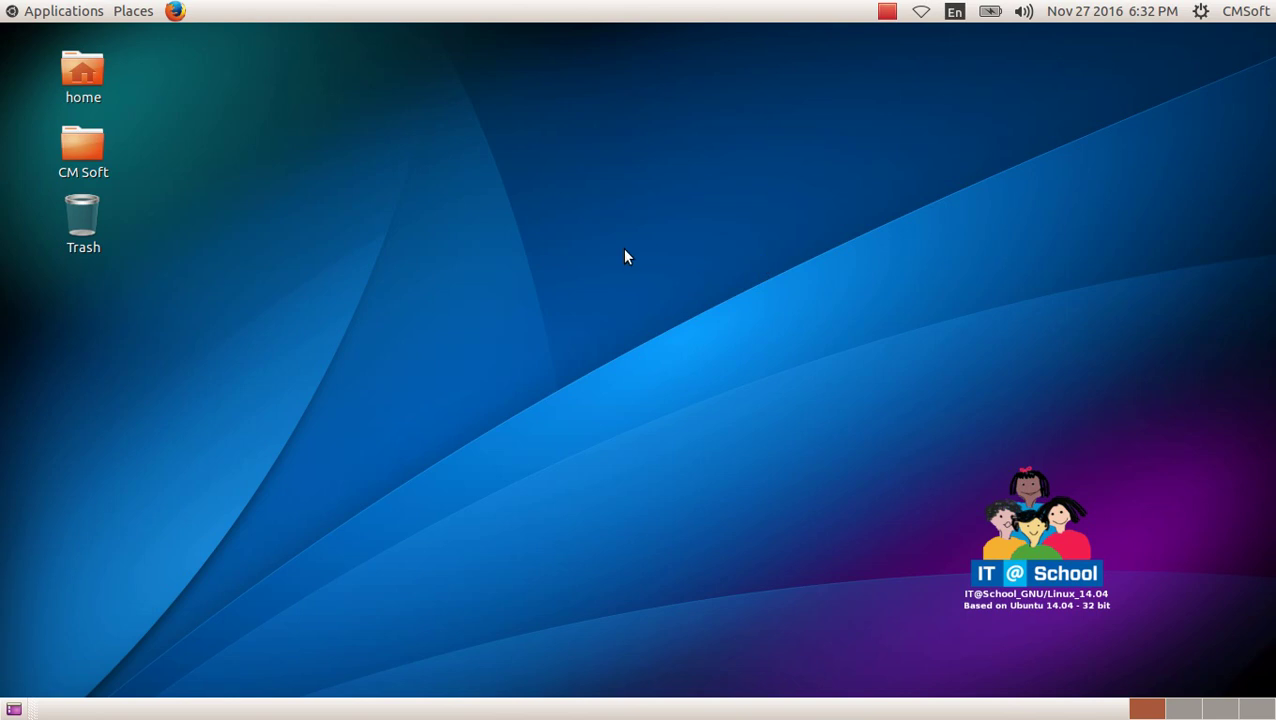
# Step: Open the Library.odb database from the DBMS folder inside Students_Works_10 in the home folder
pyautogui.doubleClick(84, 84)
pyautogui.doubleClick(433, 431)
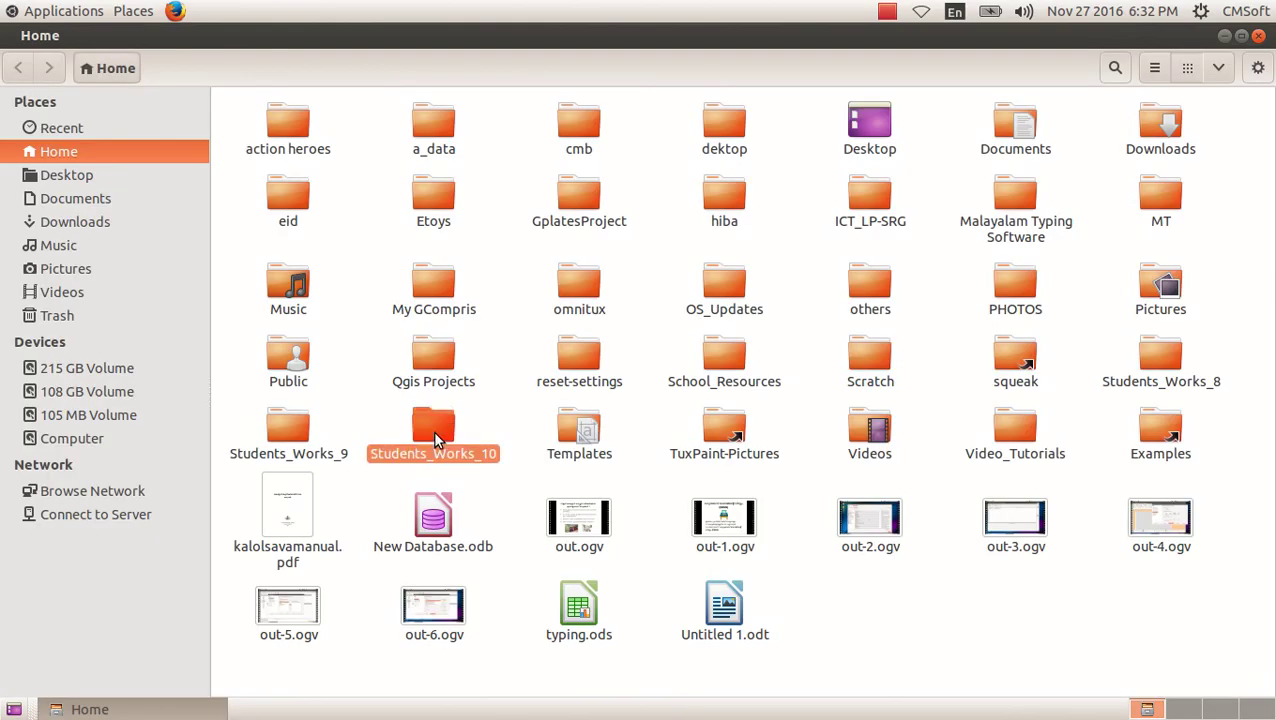
pyautogui.doubleClick(292, 155)
pyautogui.doubleClick(292, 153)
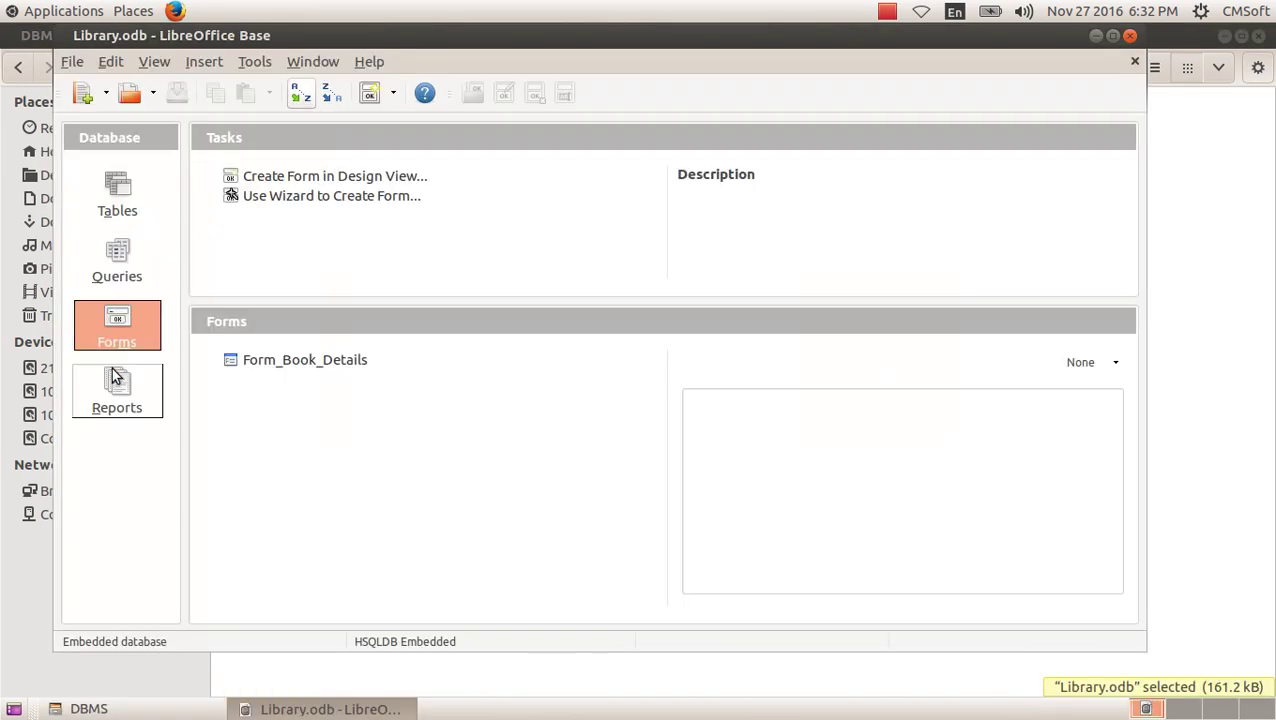
# Step: Start the report wizard in the Library database and base the report on Table_Book_Details
pyautogui.click(116, 398)
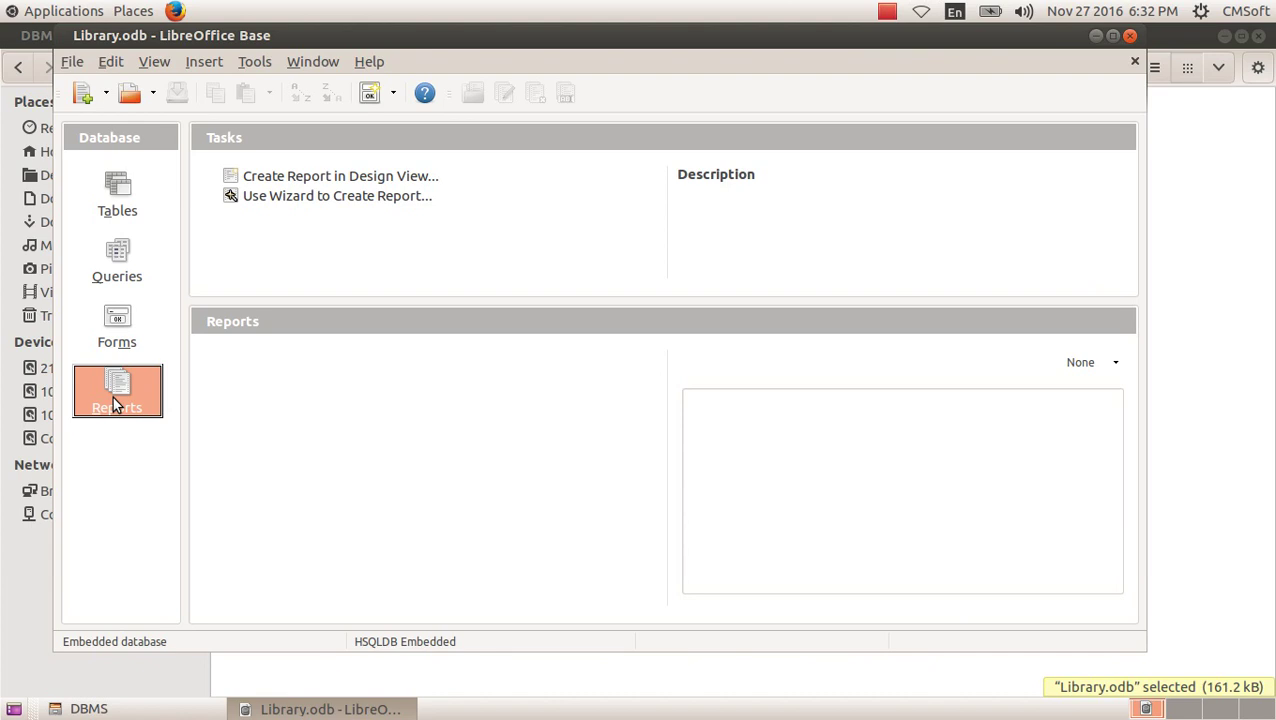
pyautogui.click(369, 199)
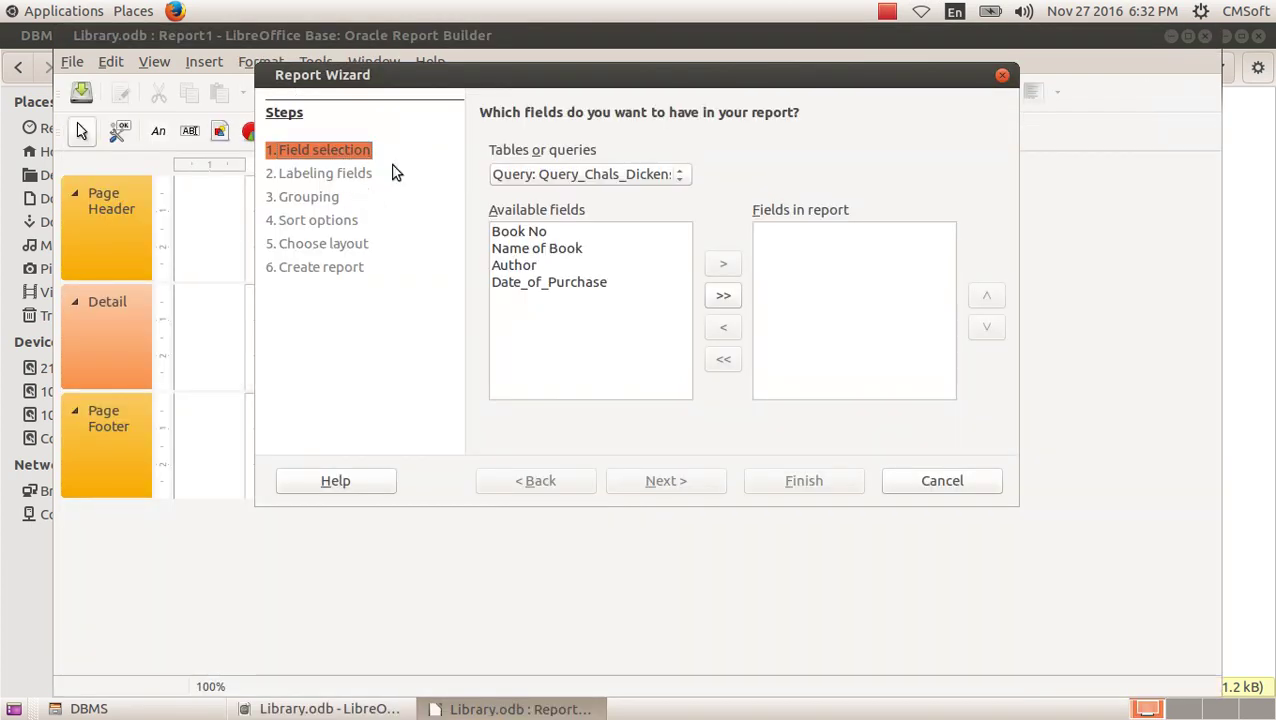
pyautogui.click(681, 175)
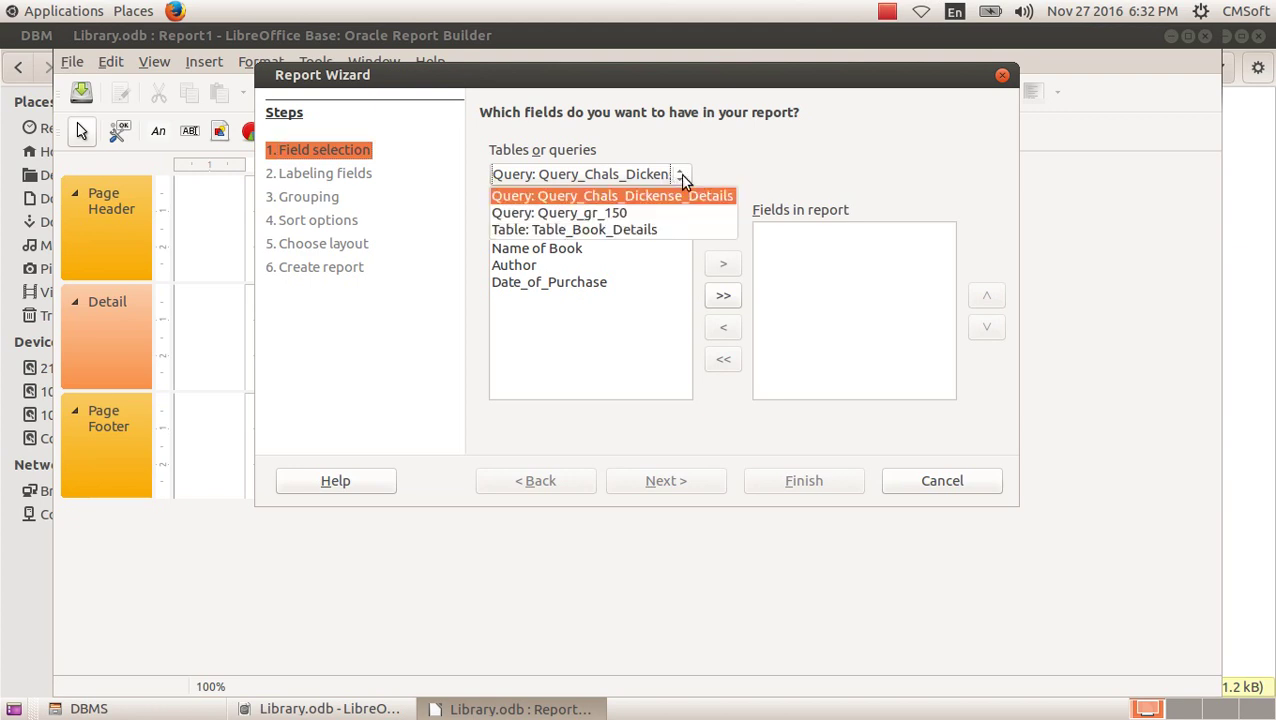
pyautogui.click(663, 233)
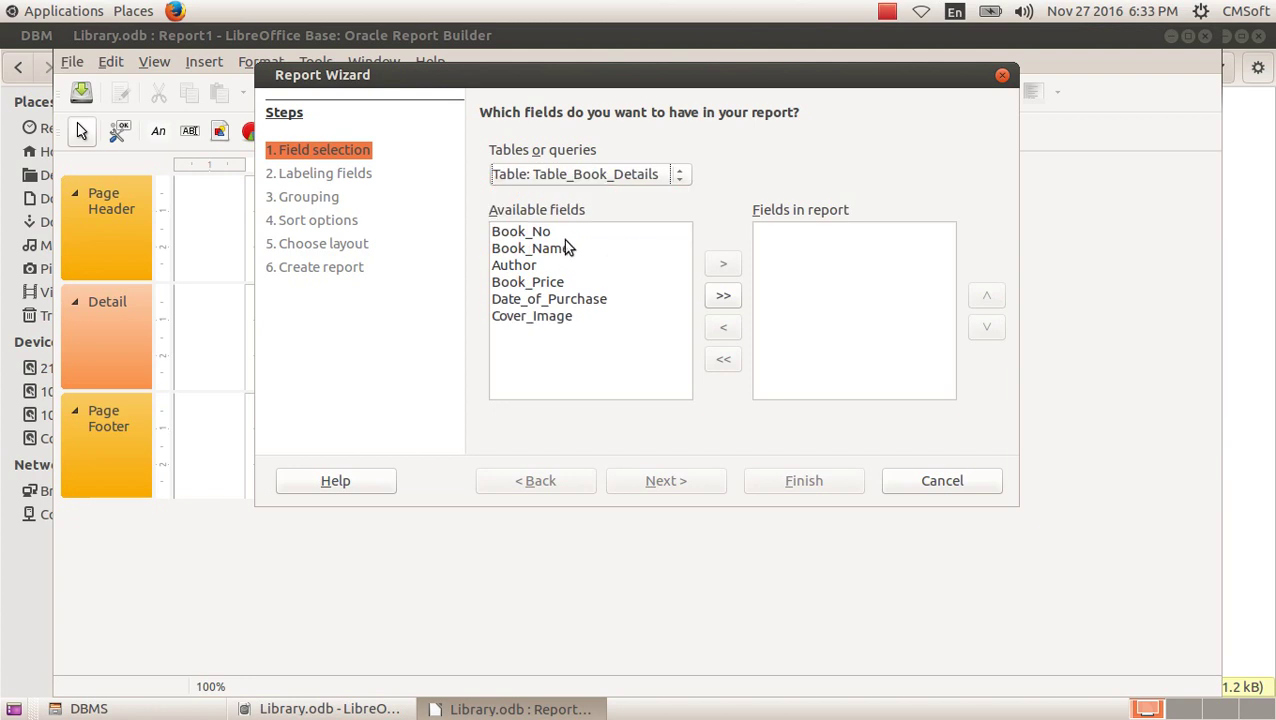
# Step: Include all fields in the report, from Book_No through Cover_Image, and continue to field labeling
pyautogui.click(591, 237)
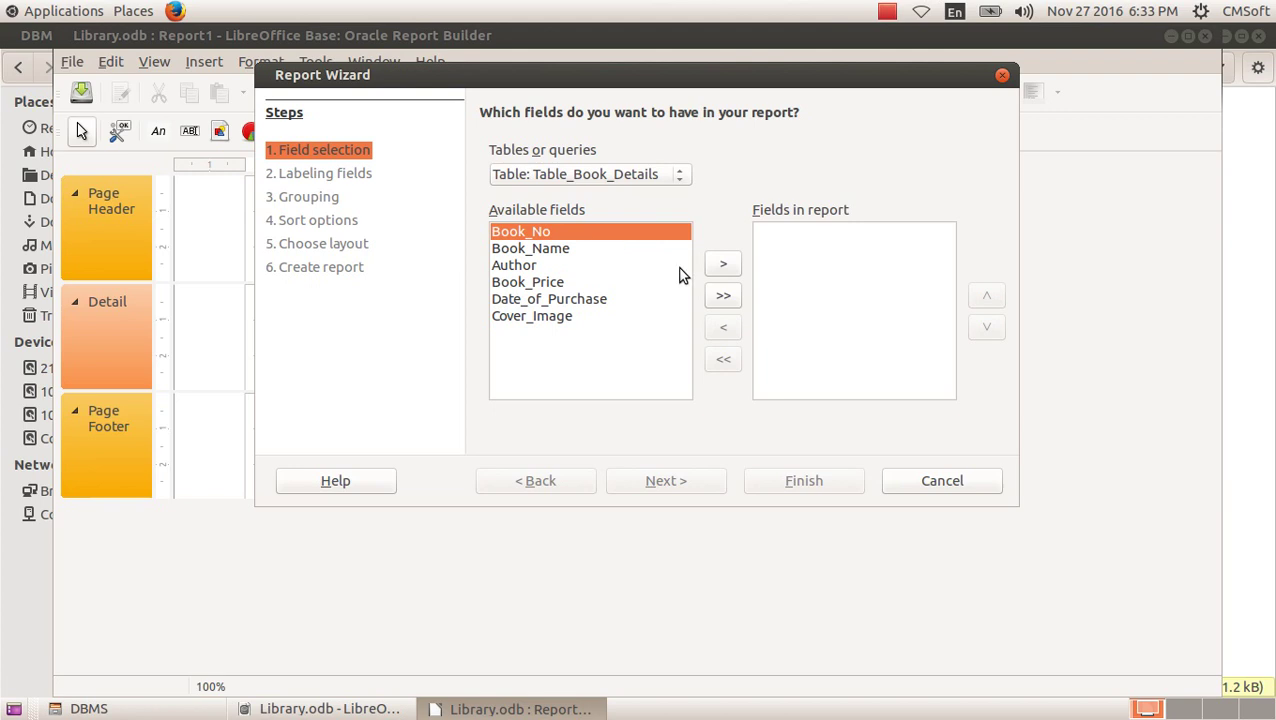
pyautogui.click(716, 270)
pyautogui.click(722, 266)
pyautogui.click(722, 266)
pyautogui.click(722, 266)
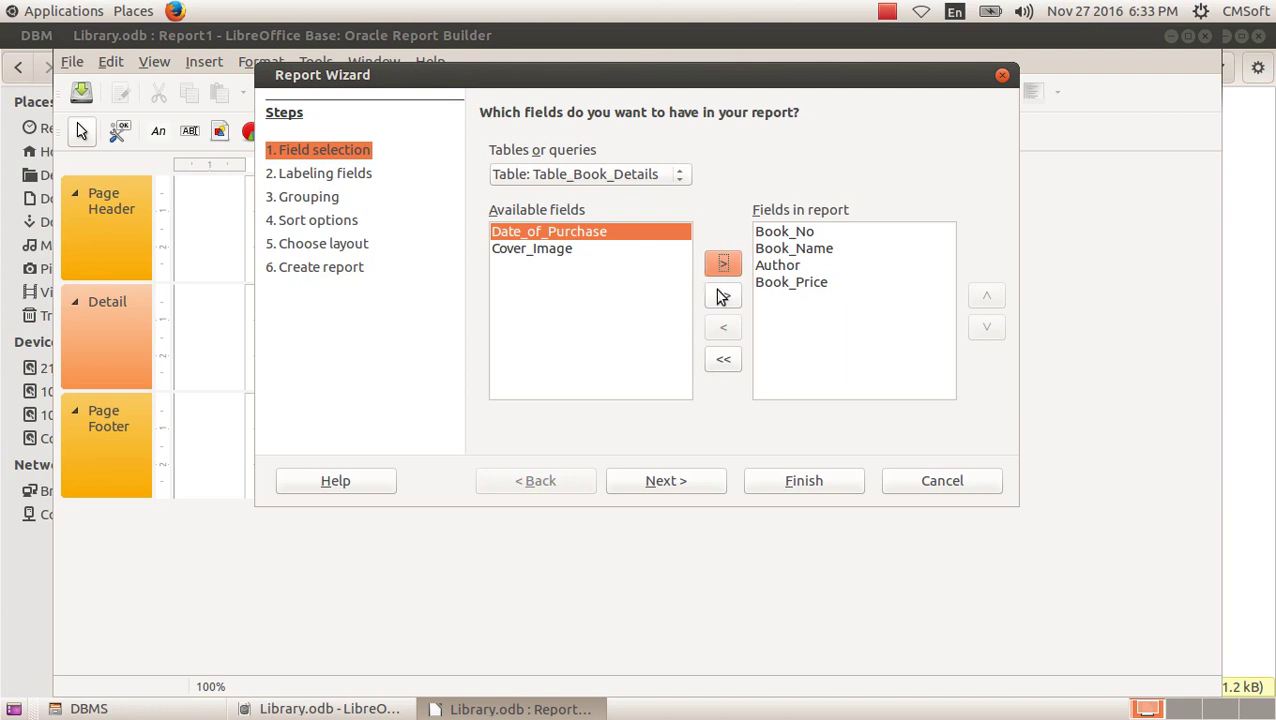
pyautogui.click(720, 296)
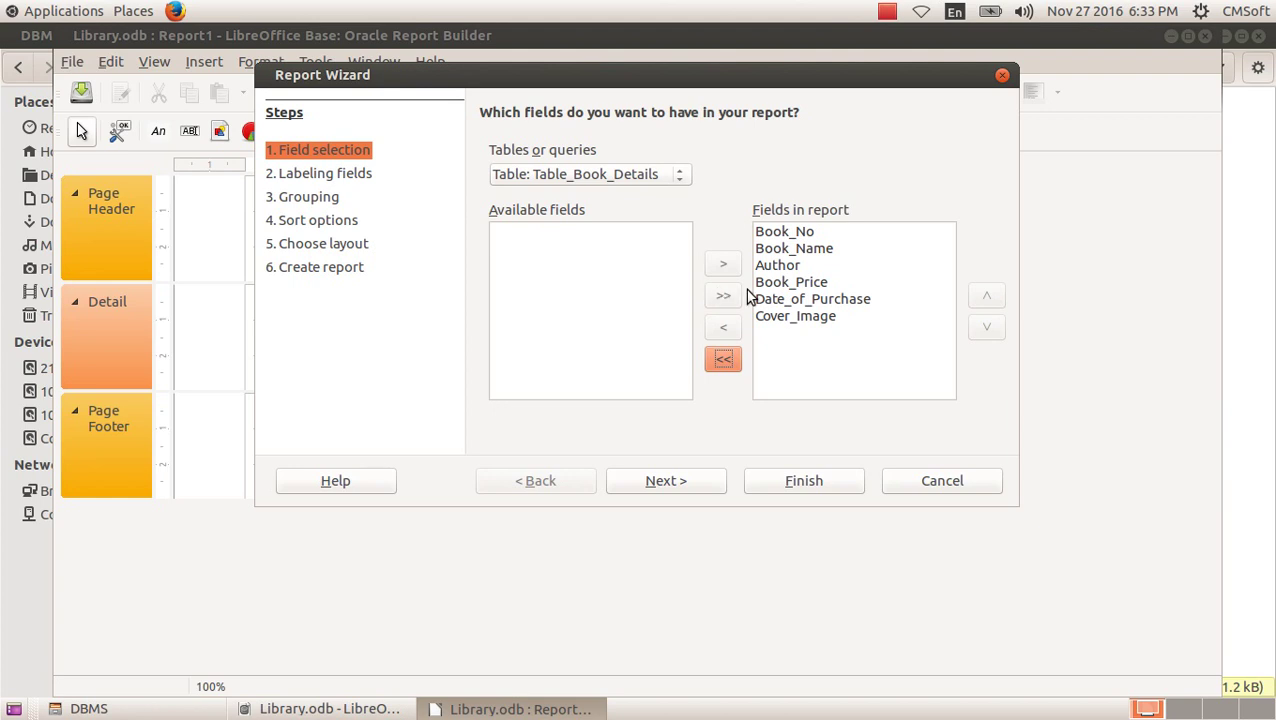
pyautogui.click(792, 281)
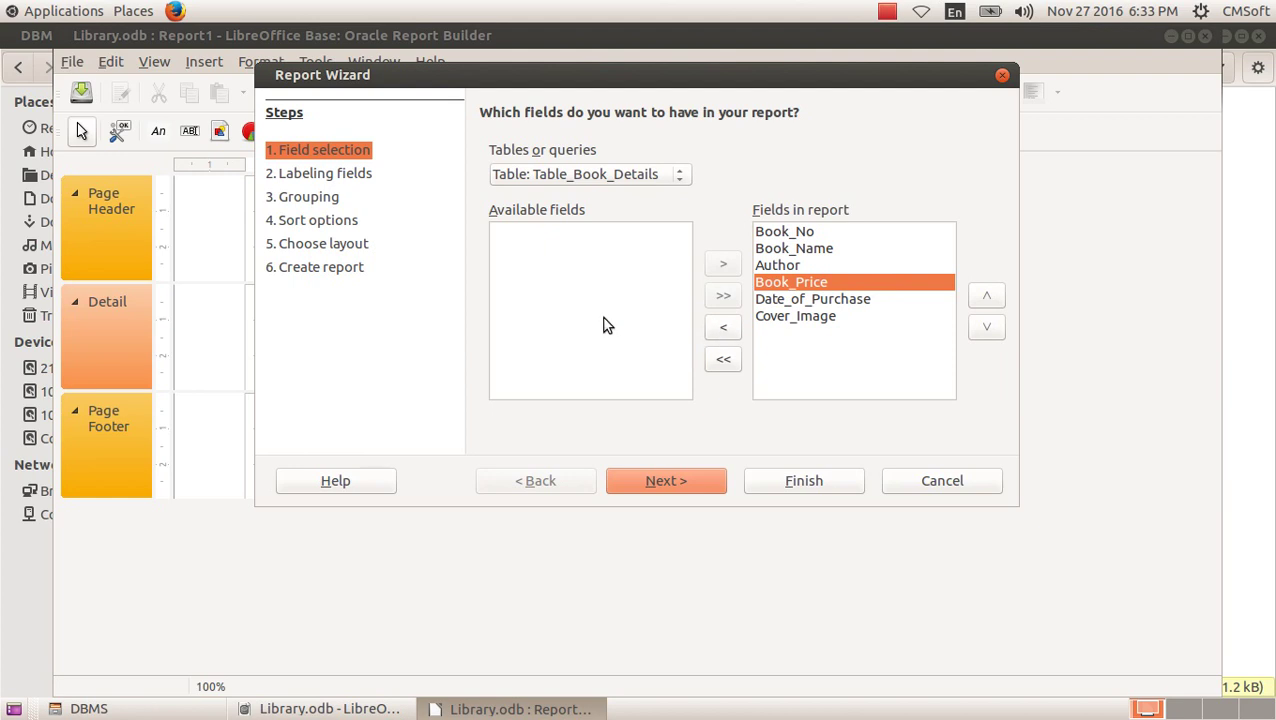
pyautogui.click(674, 482)
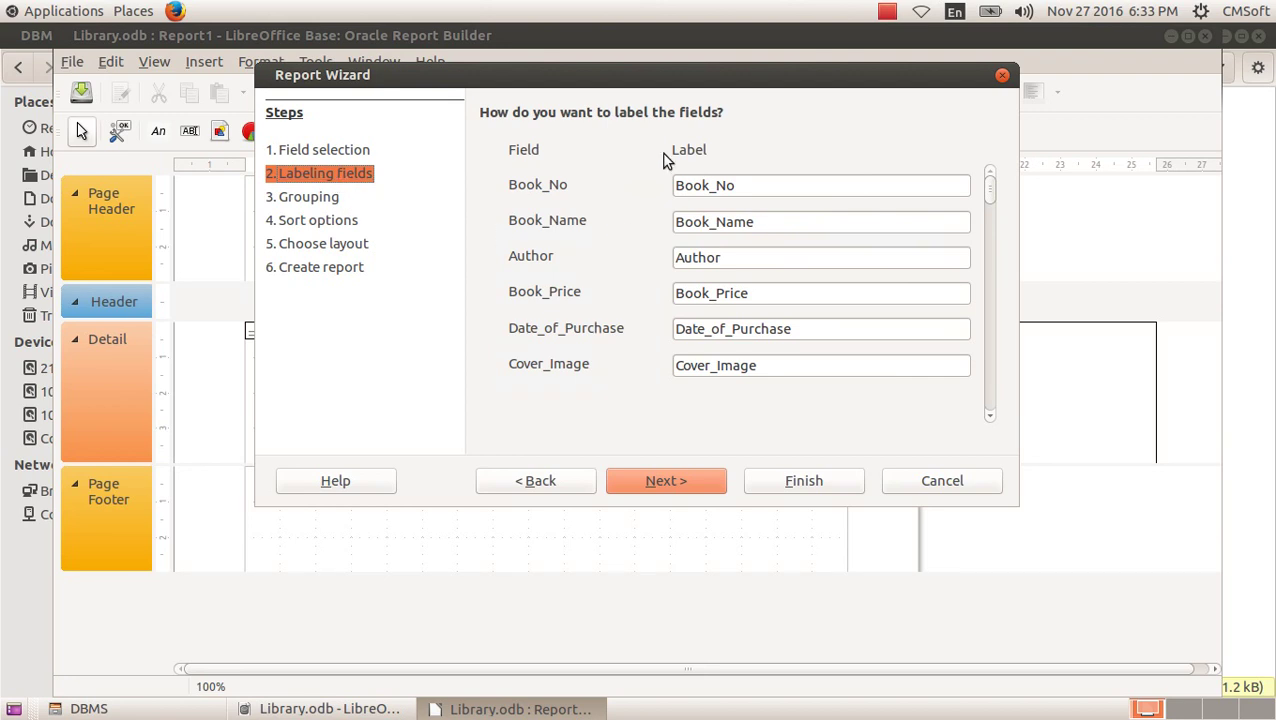
# Step: Label the Book_No field "Book No" and the Book_Name field "Name of Book"
pyautogui.click(711, 187)
pyautogui.press('BackSpace')
pyautogui.moveTo(756, 224); pyautogui.dragTo(720, 226)
pyautogui.press('BackSpace')
pyautogui.click(678, 224)
pyautogui.write('Name of')
pyautogui.click(778, 224)
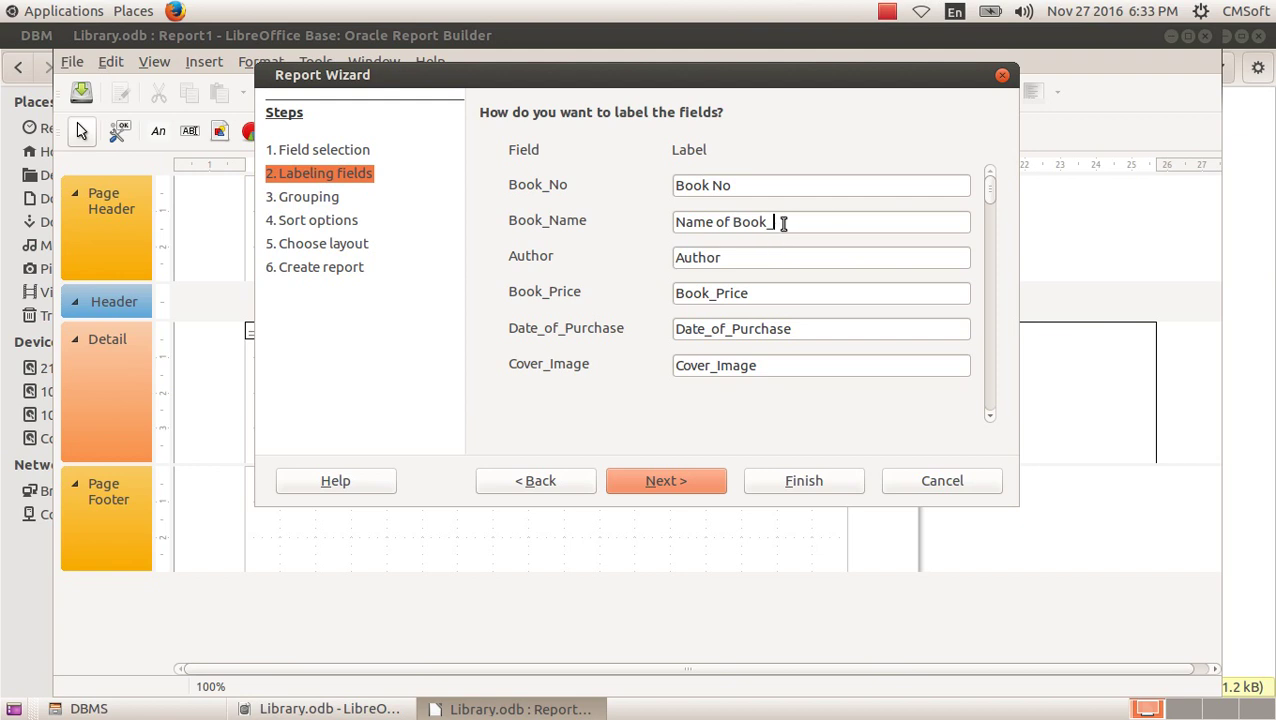
pyautogui.press('BackSpace')
# Step: Shorten the label of the Book_Price field to "Price"
pyautogui.click(716, 293)
pyautogui.press('BackSpace')
pyautogui.press('BackSpace')
pyautogui.press('BackSpace')
pyautogui.press('BackSpace')
pyautogui.press('BackSpace')
# Step: Label Date_of_Purchase "Purchase Date" and Cover_Image "Cover Image", and accept the field labels
pyautogui.click(732, 331)
pyautogui.press('BackSpace')
pyautogui.press('BackSpace')
pyautogui.press('BackSpace')
pyautogui.press('BackSpace')
pyautogui.press('BackSpace')
pyautogui.press('BackSpace')
pyautogui.press('BackSpace')
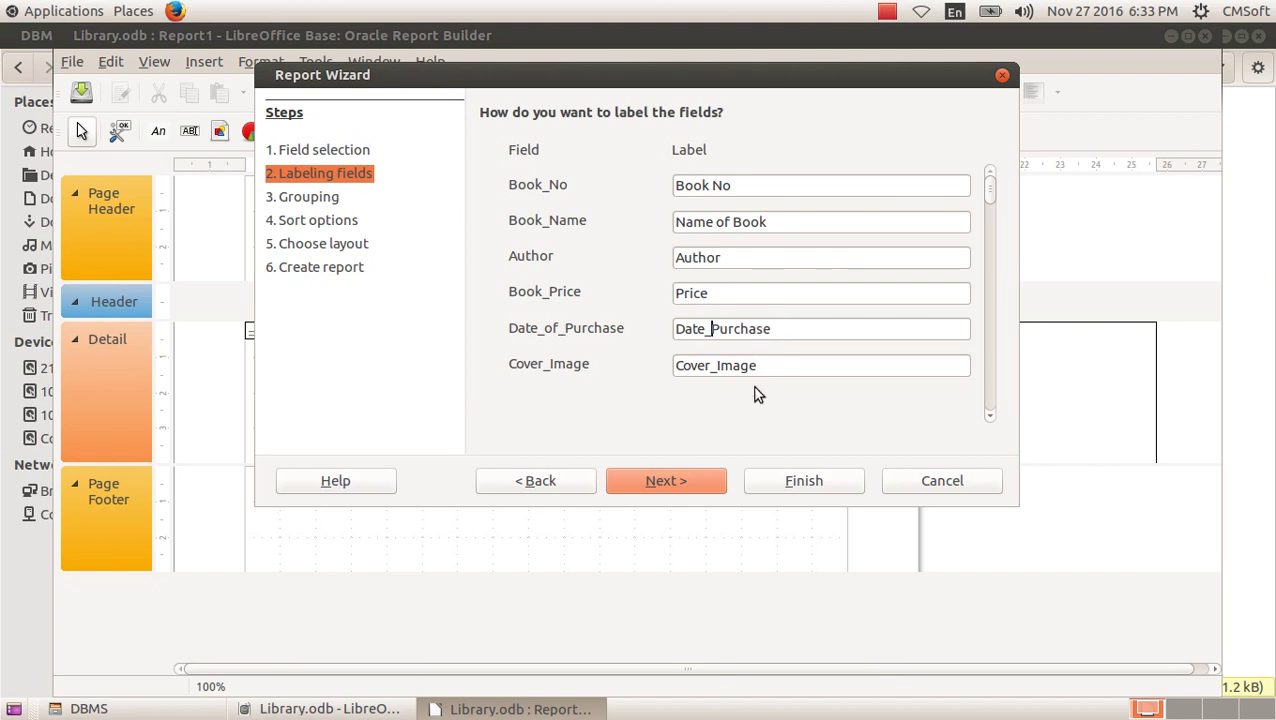
pyautogui.press('BackSpace')
pyautogui.click(760, 333)
pyautogui.write('Date')
pyautogui.click(717, 366)
pyautogui.press('BackSpace')
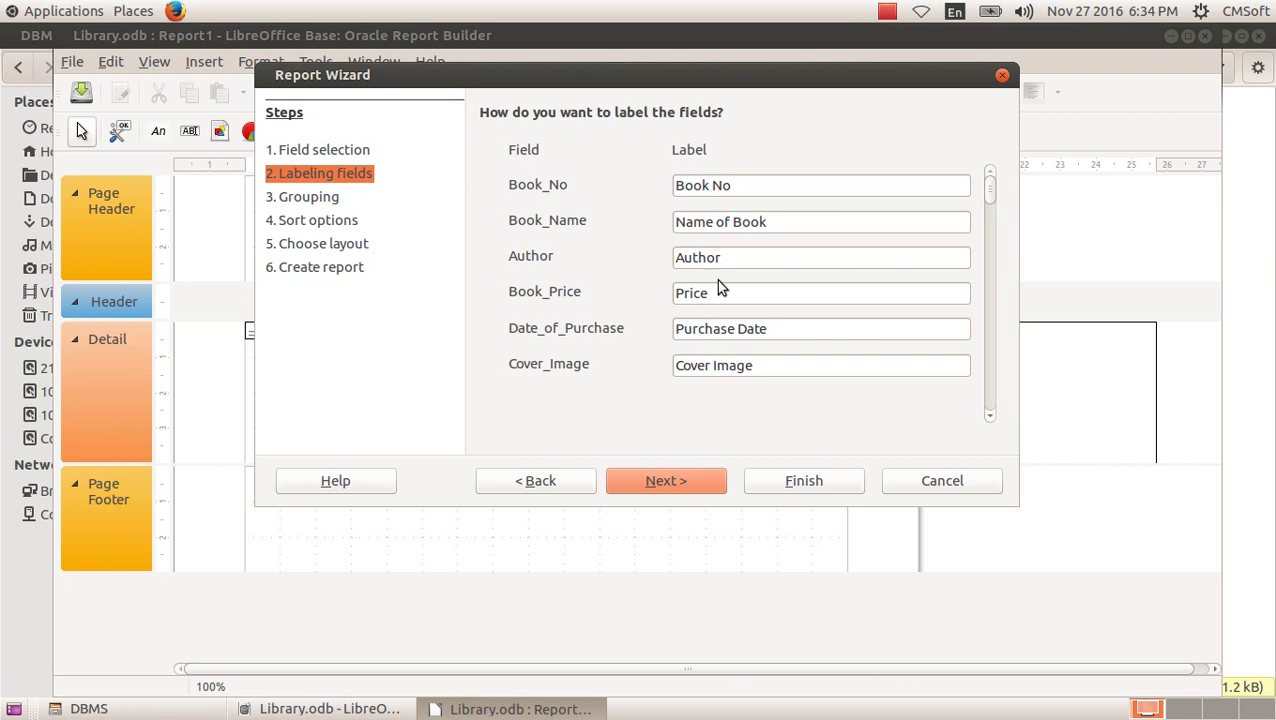
pyautogui.click(659, 476)
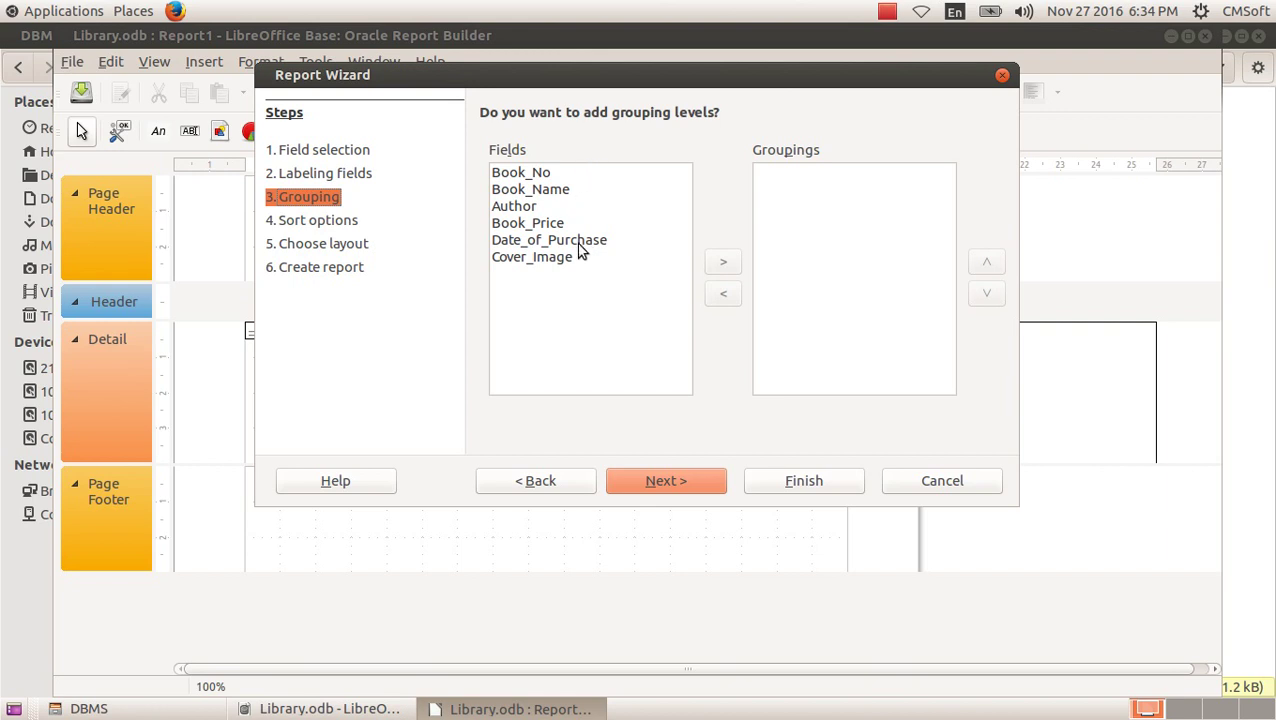
# Step: Skip grouping and sort the report by Book_No in ascending order
pyautogui.click(654, 483)
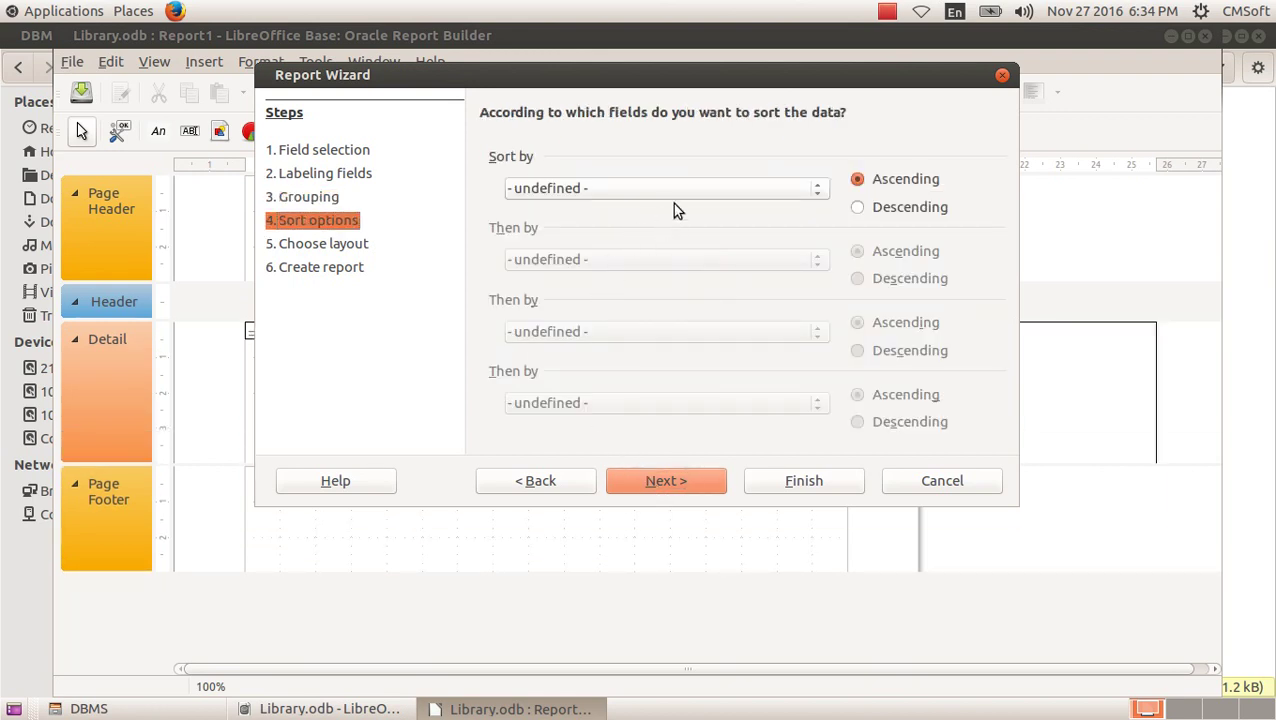
pyautogui.click(697, 190)
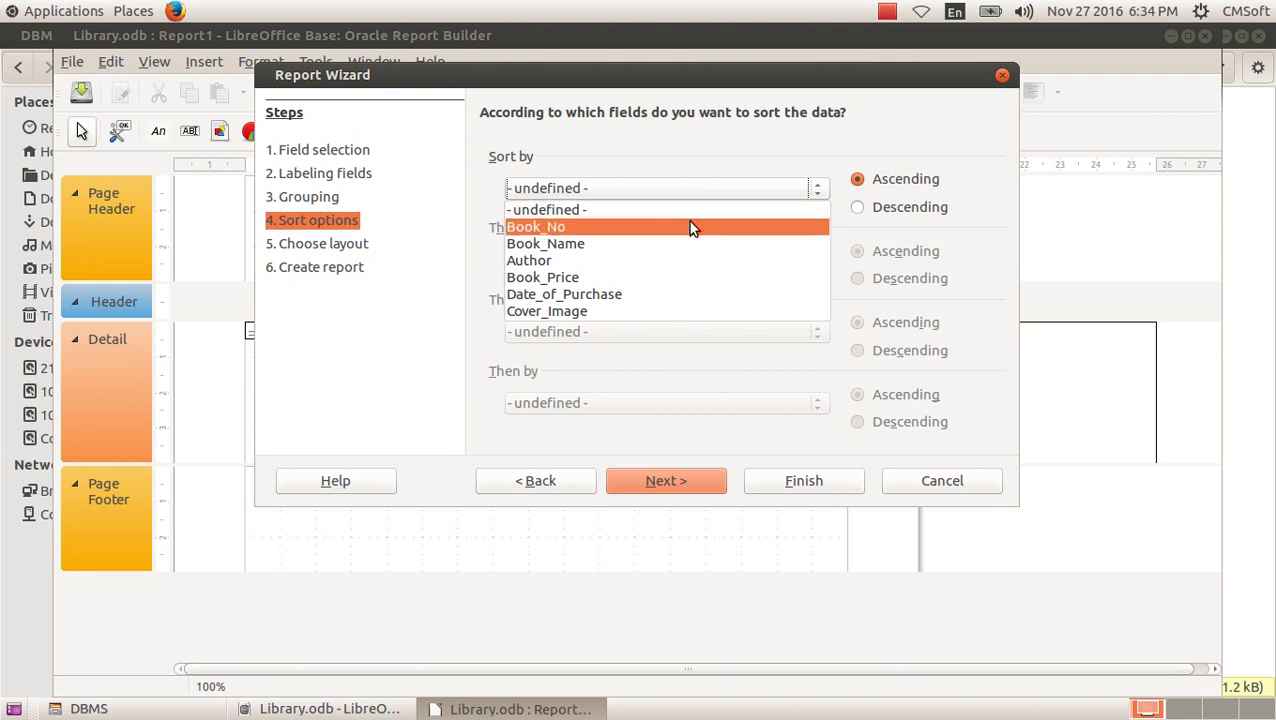
pyautogui.click(688, 227)
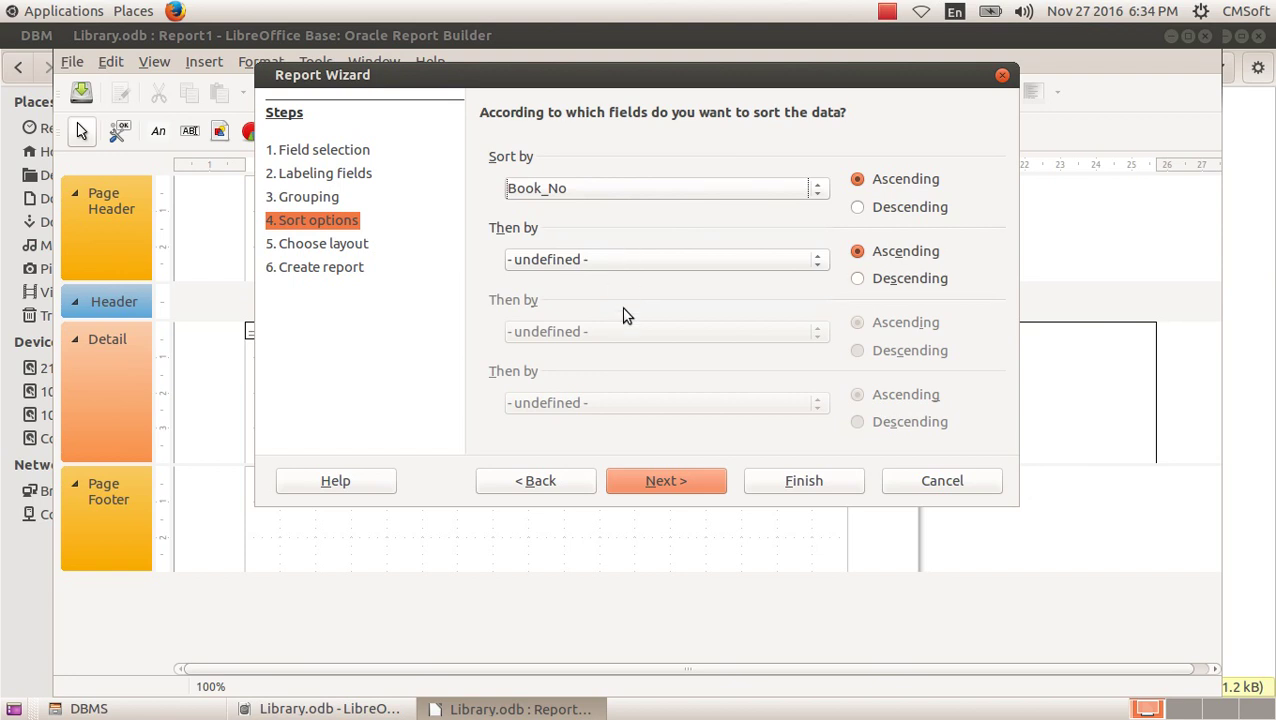
pyautogui.click(667, 483)
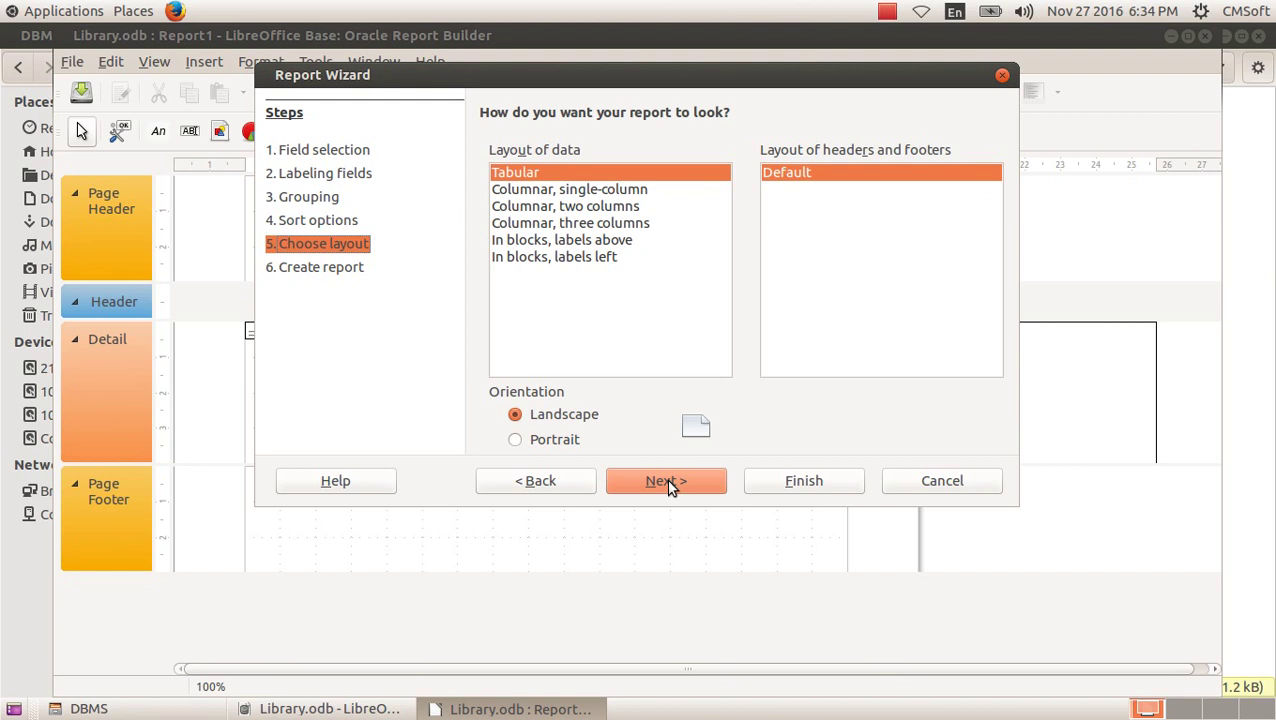
# Step: Accept the tabular landscape layout and create the dynamic report with the title Report_Book_Details
pyautogui.click(668, 482)
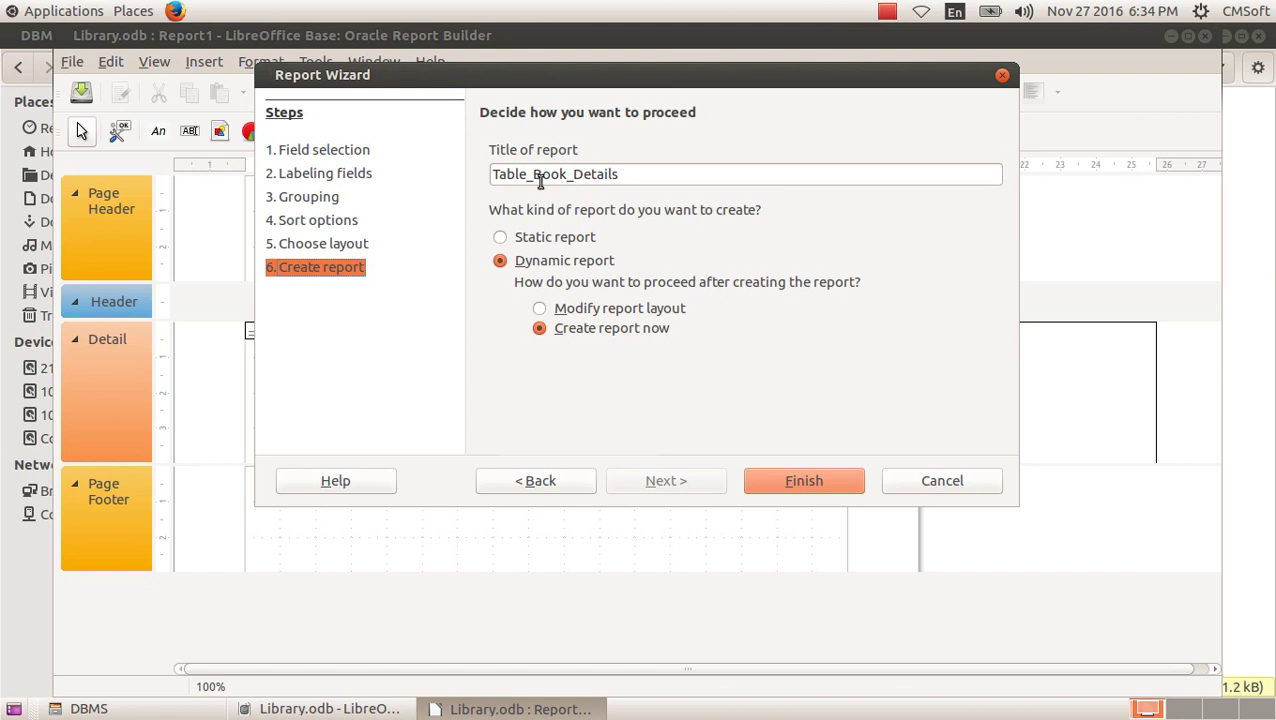
pyautogui.moveTo(527, 175); pyautogui.dragTo(492, 176)
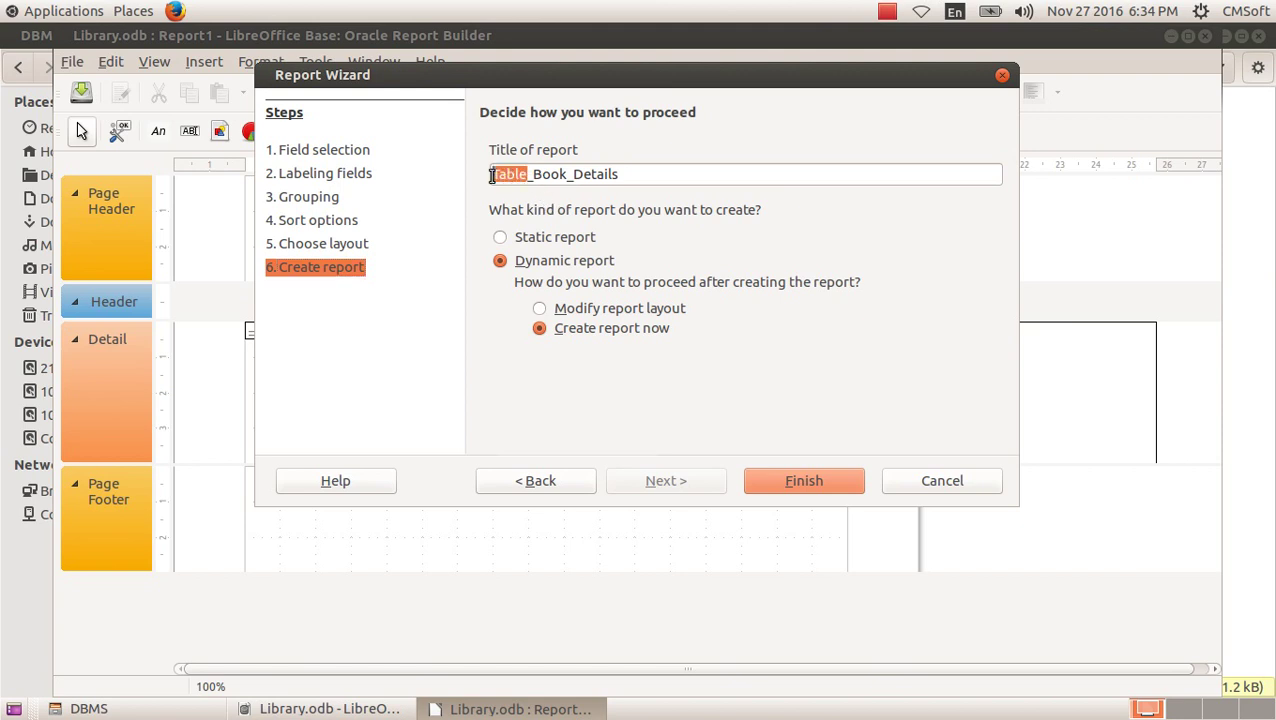
pyautogui.write('Report')
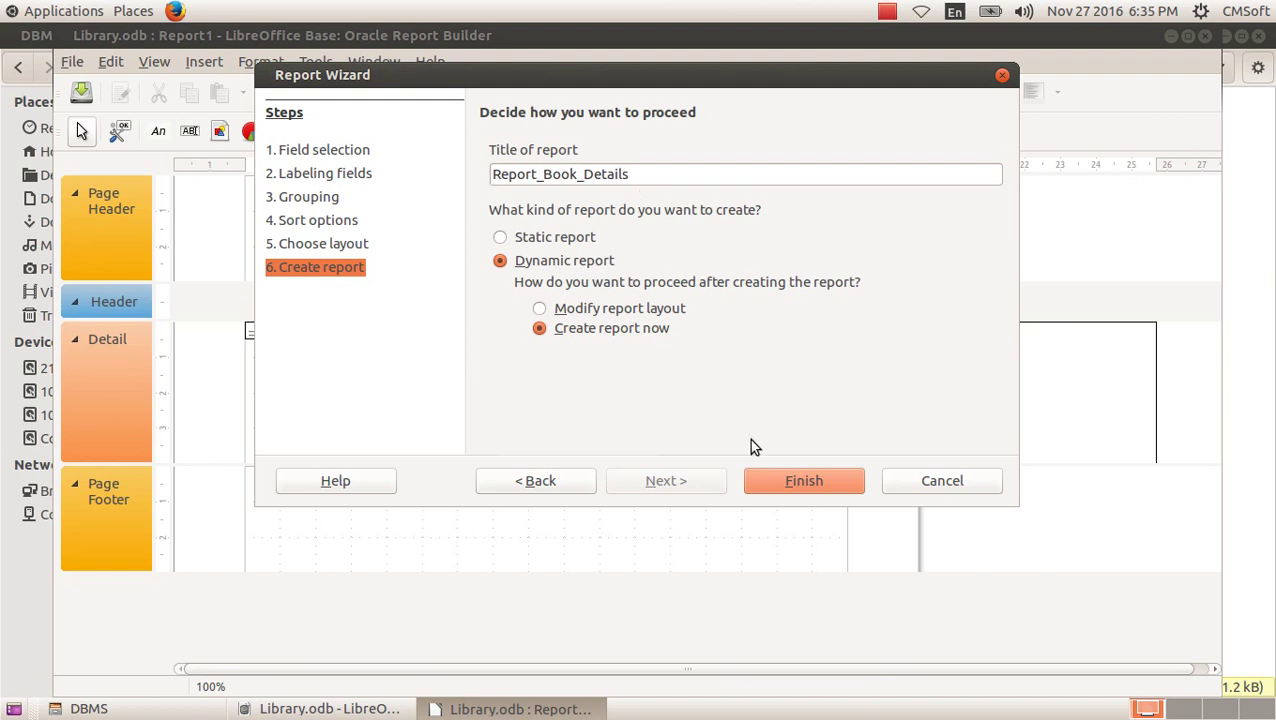
pyautogui.click(776, 485)
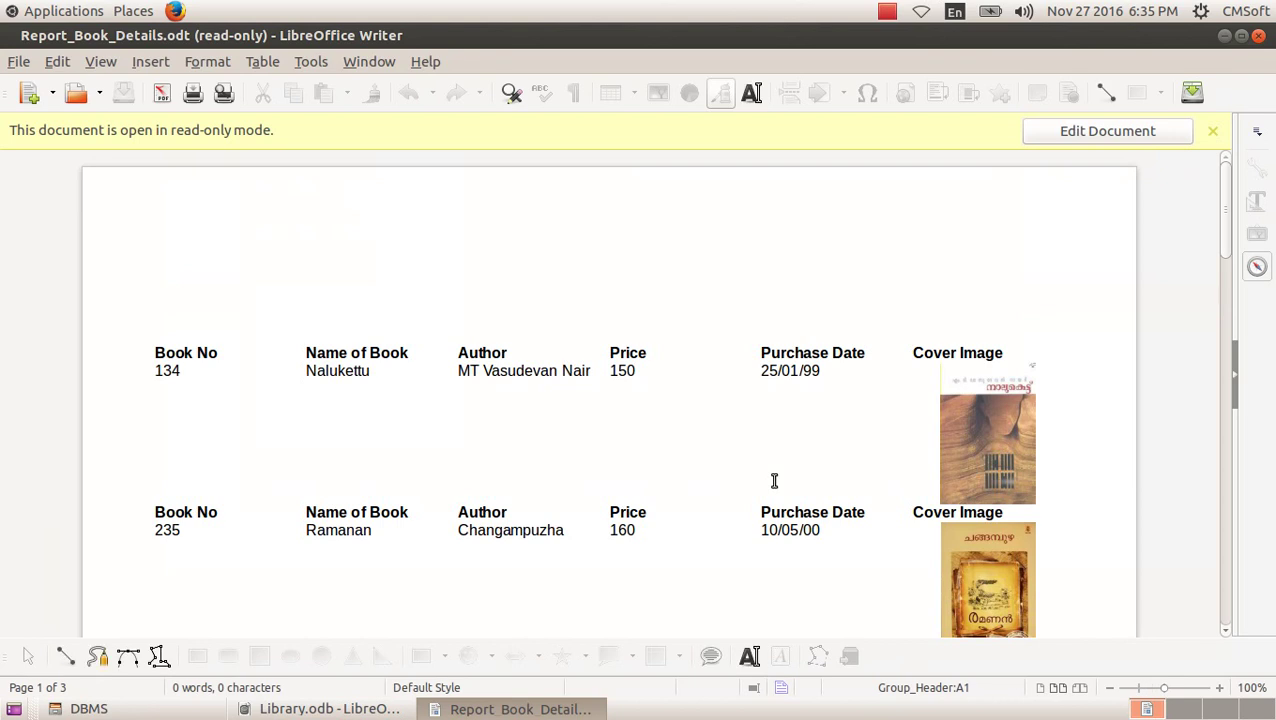
# Step: Examine the book records, field labels and cover images across the generated report's pages, and close the report
pyautogui.scroll(-3, 755, 444)
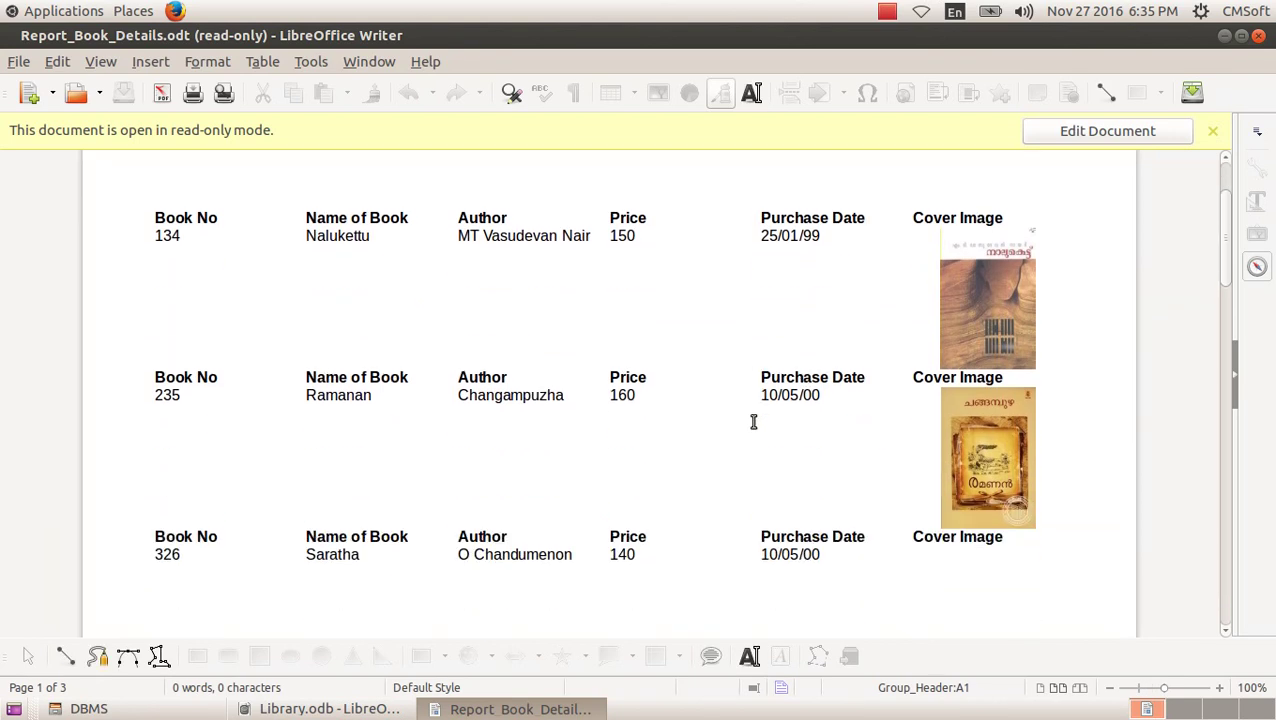
pyautogui.scroll(-15, 754, 421)
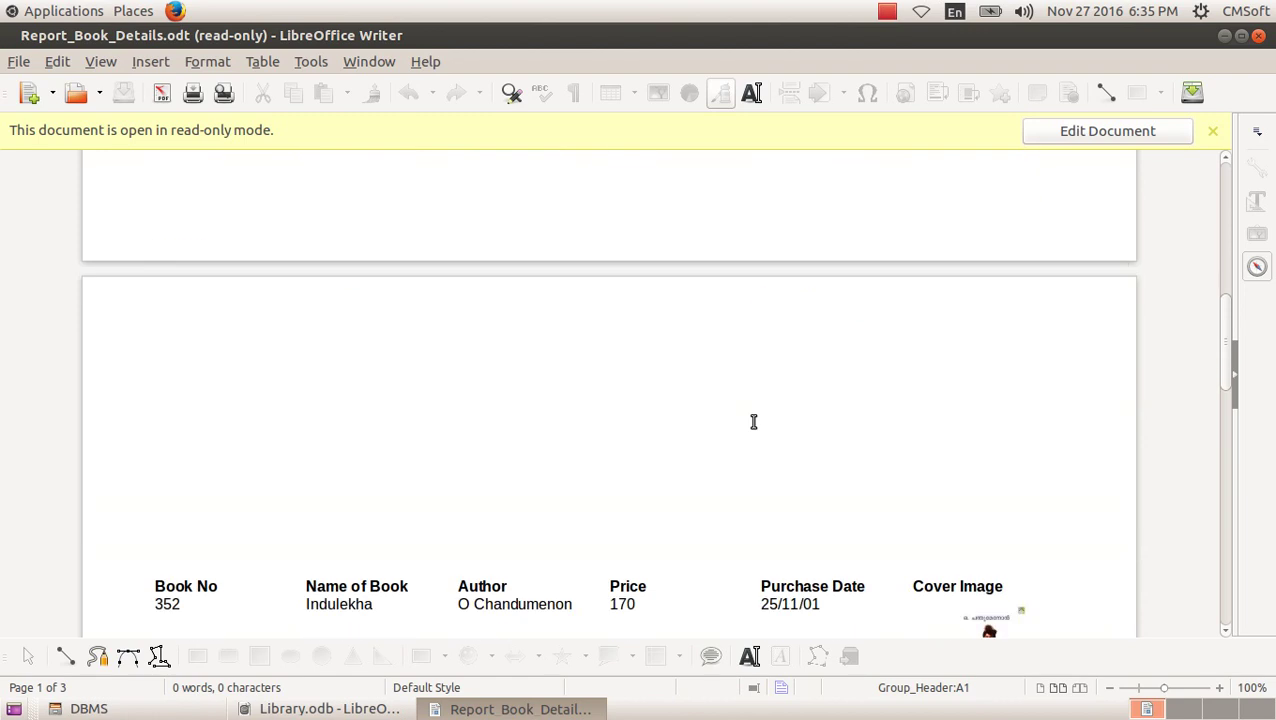
pyautogui.scroll(-3, 754, 421)
pyautogui.scroll(12, 754, 421)
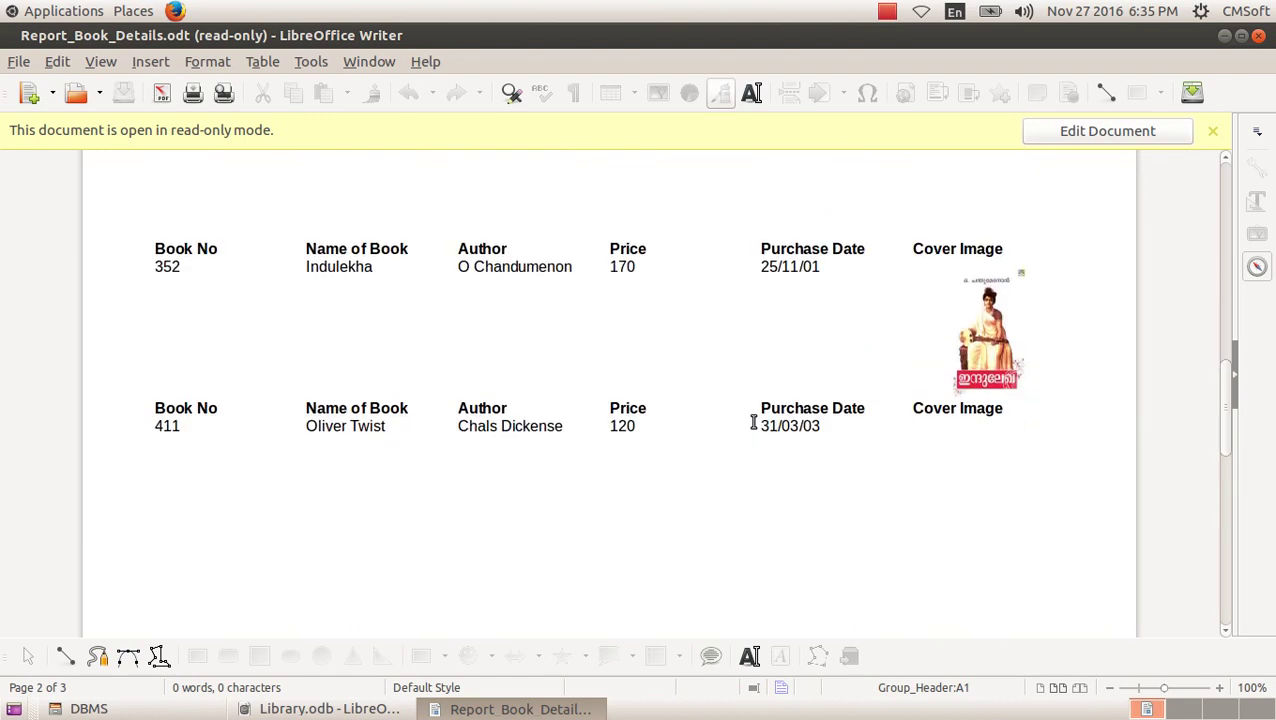
pyautogui.scroll(5, 754, 421)
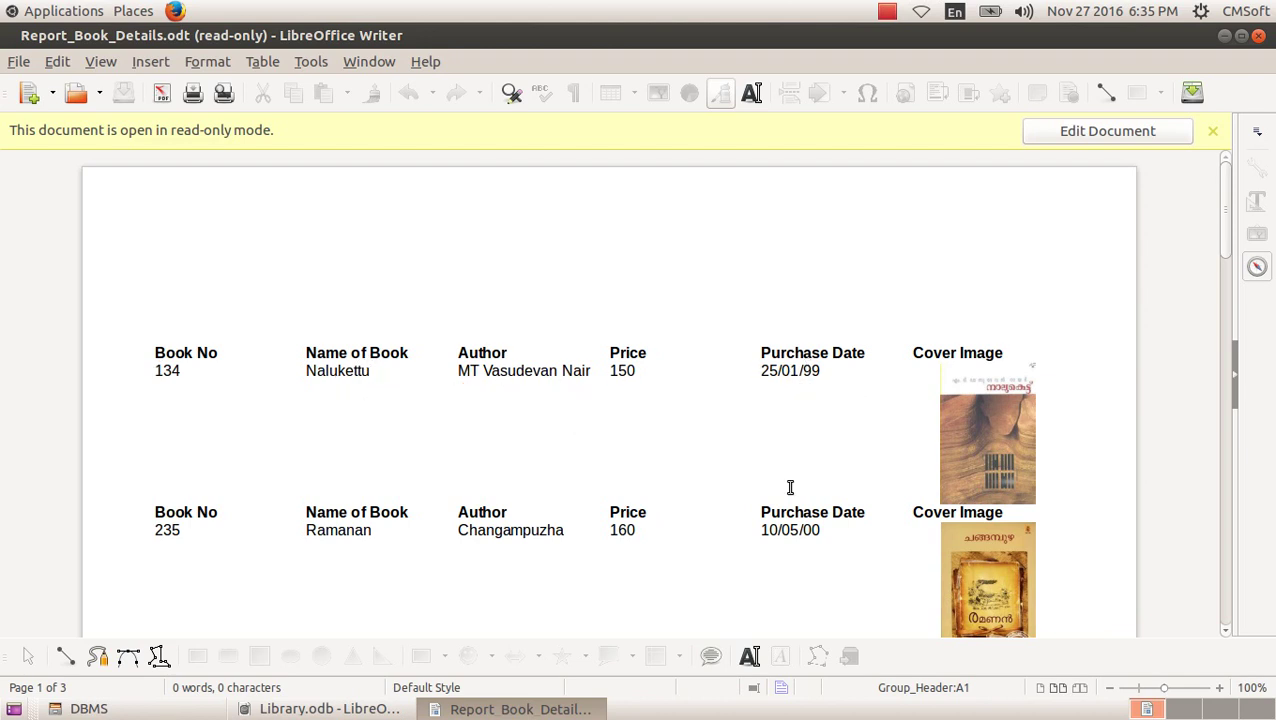
pyautogui.scroll(-4, 789, 487)
pyautogui.scroll(4, 792, 487)
pyautogui.scroll(-12, 989, 433)
pyautogui.scroll(-9, 990, 447)
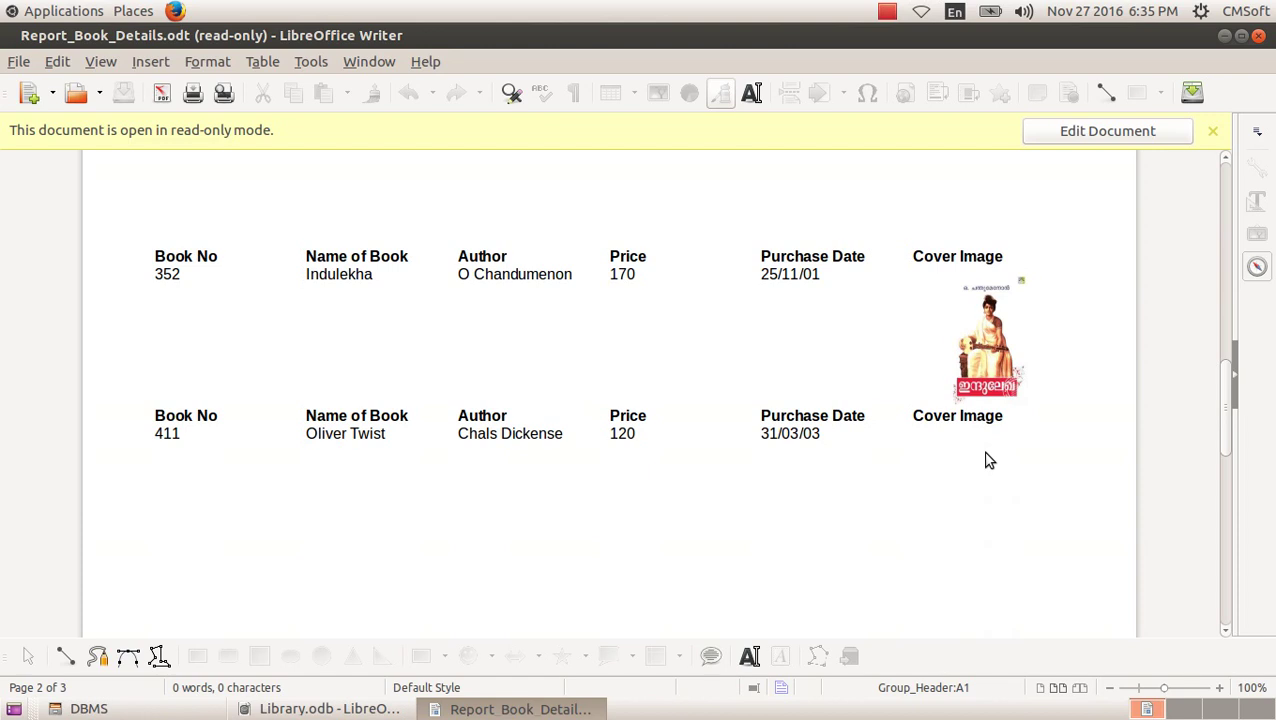
pyautogui.scroll(13, 989, 460)
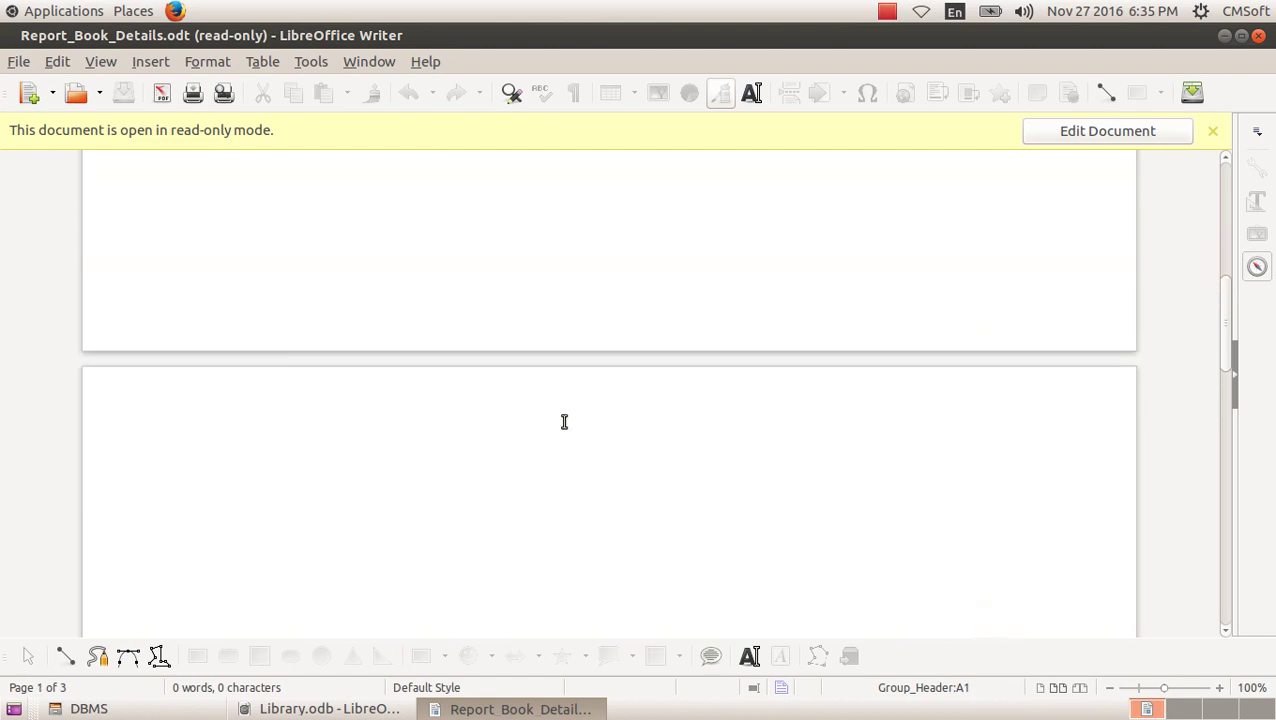
pyautogui.scroll(6, 564, 421)
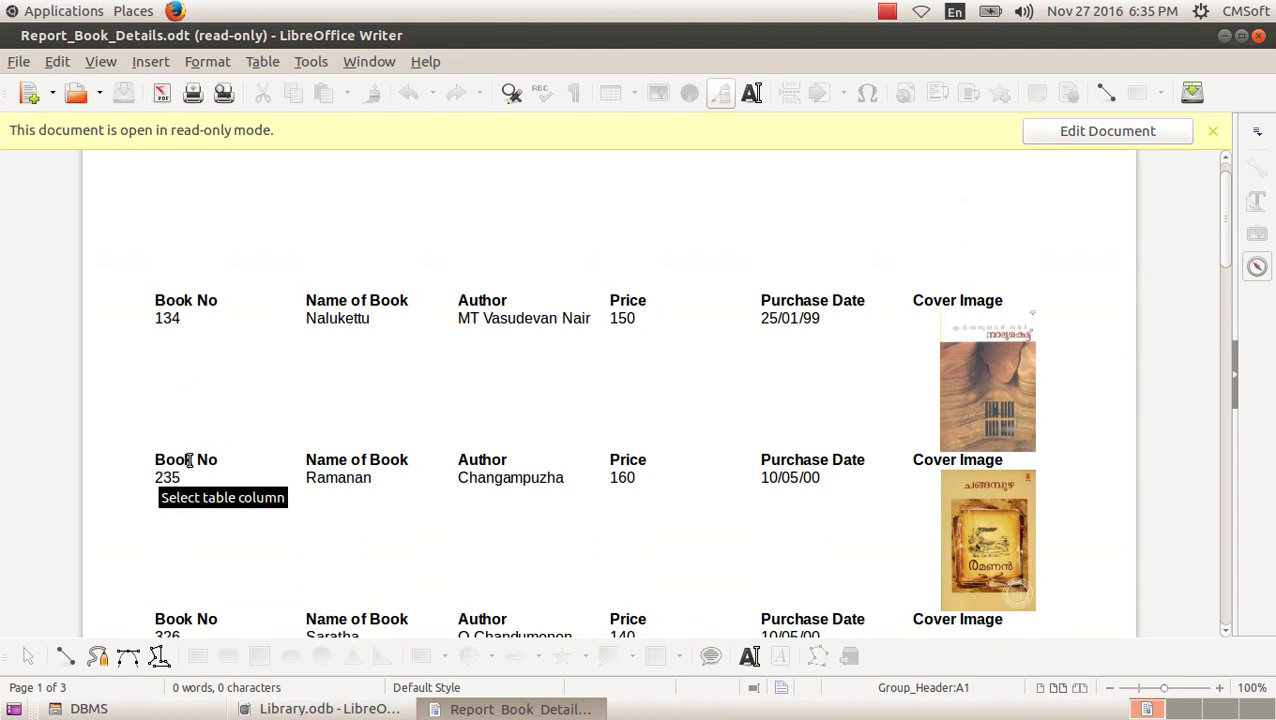
pyautogui.scroll(-3, 175, 600)
pyautogui.scroll(4, 205, 351)
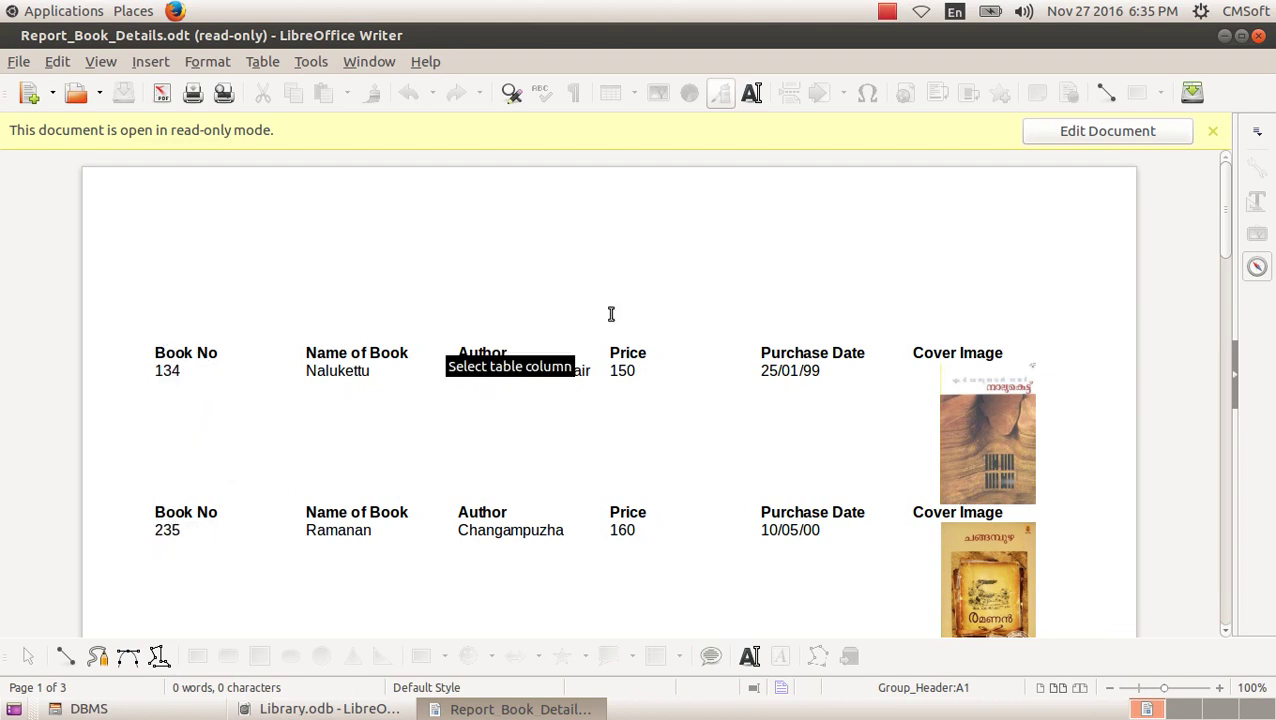
pyautogui.click(1259, 37)
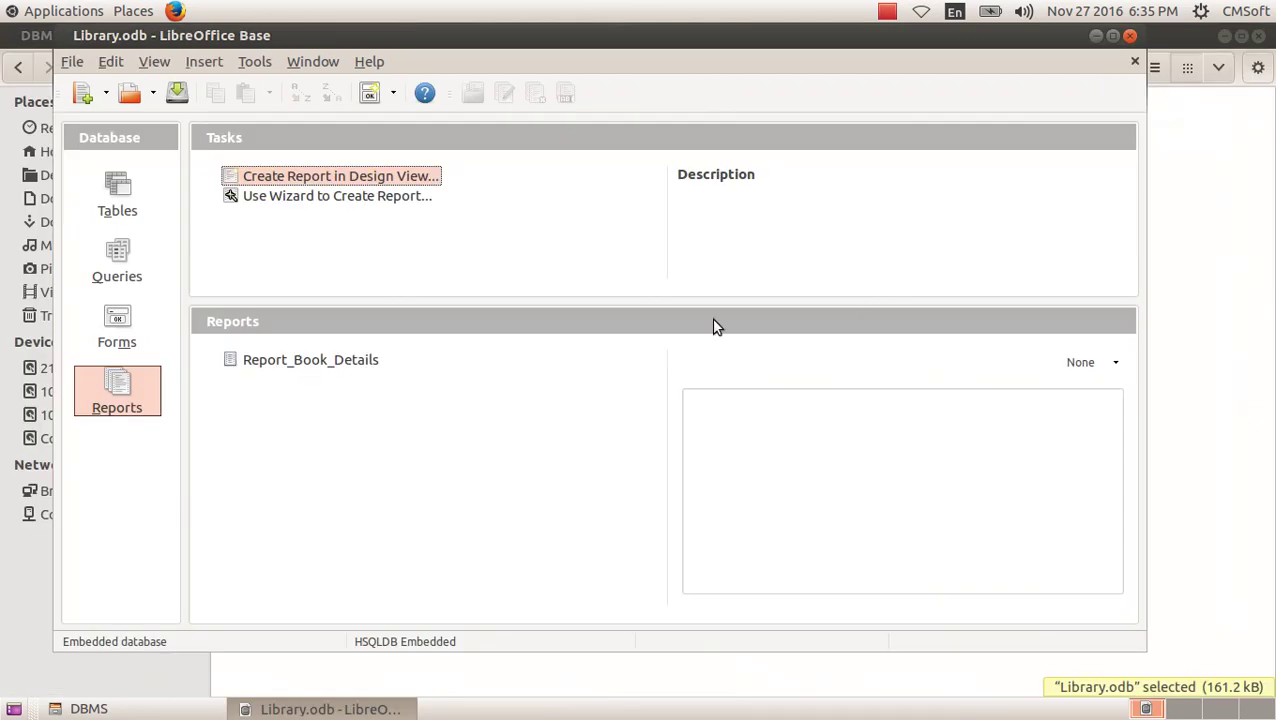
# Step: Open Report_Book_Details for editing in the report designer
pyautogui.click(305, 366)
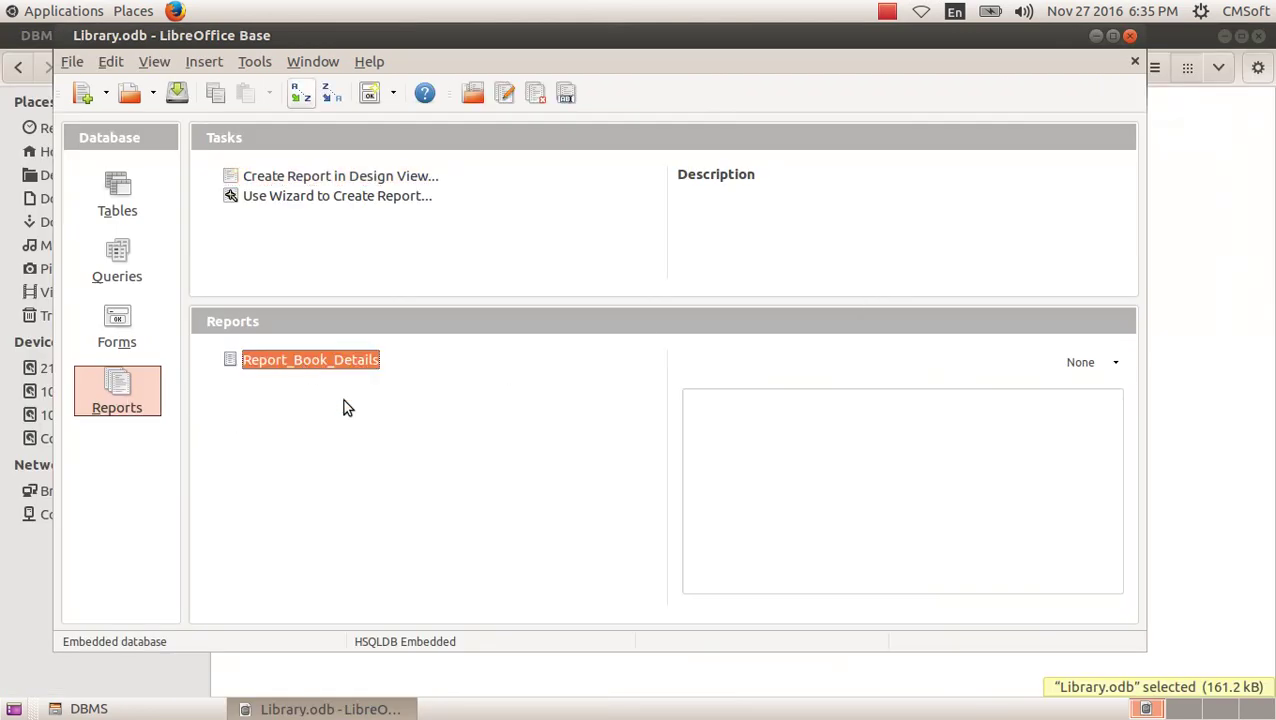
pyautogui.rightClick(310, 364)
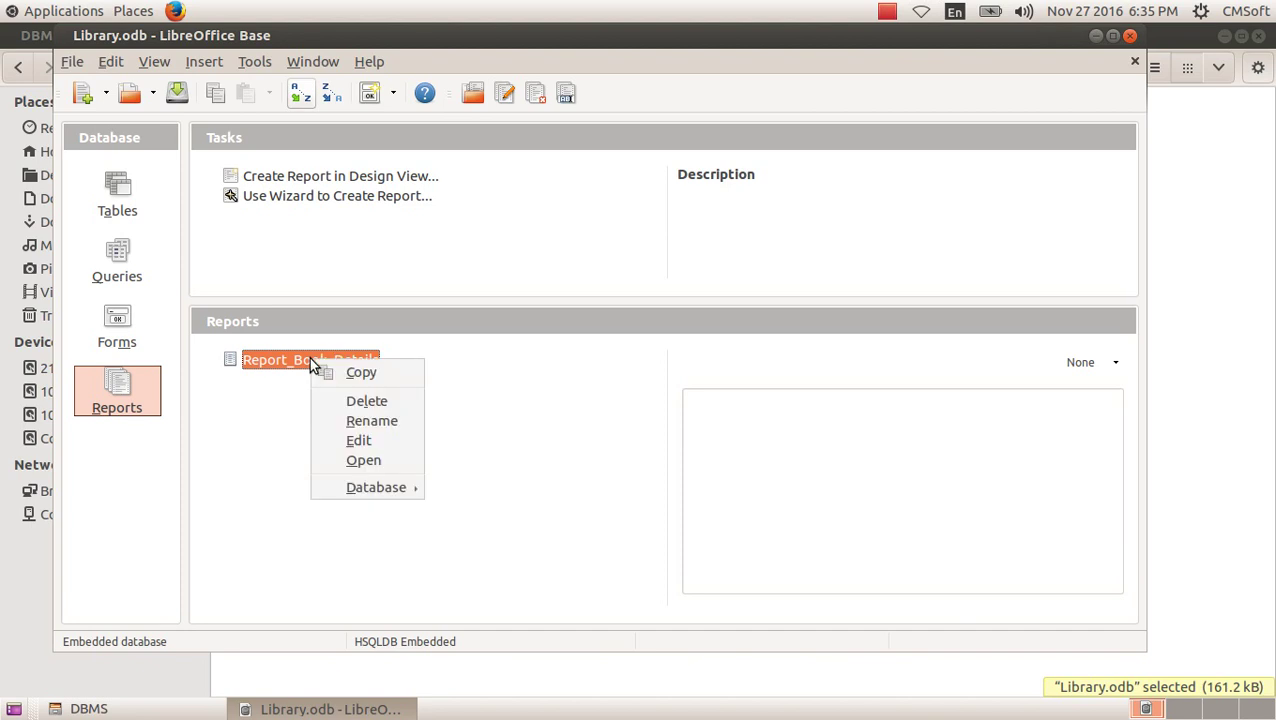
pyautogui.click(388, 438)
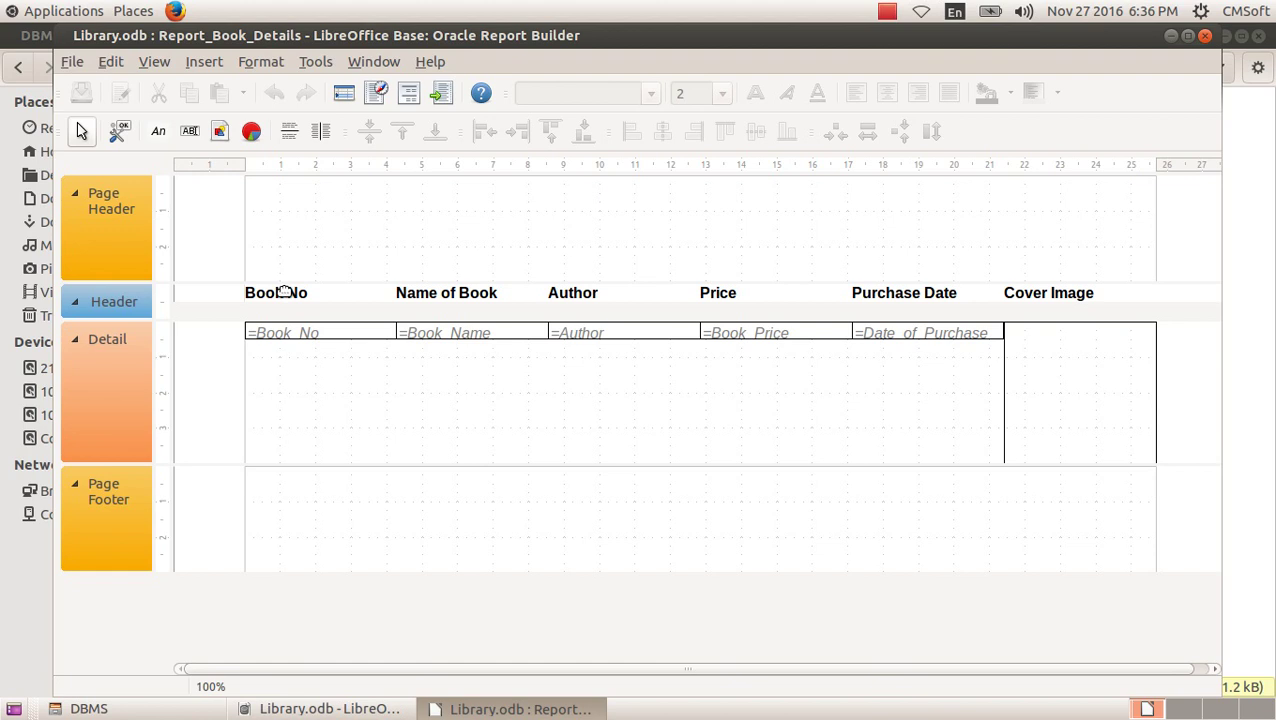
pyautogui.moveTo(284, 292); pyautogui.dragTo(283, 277)
pyautogui.moveTo(417, 297); pyautogui.dragTo(430, 291)
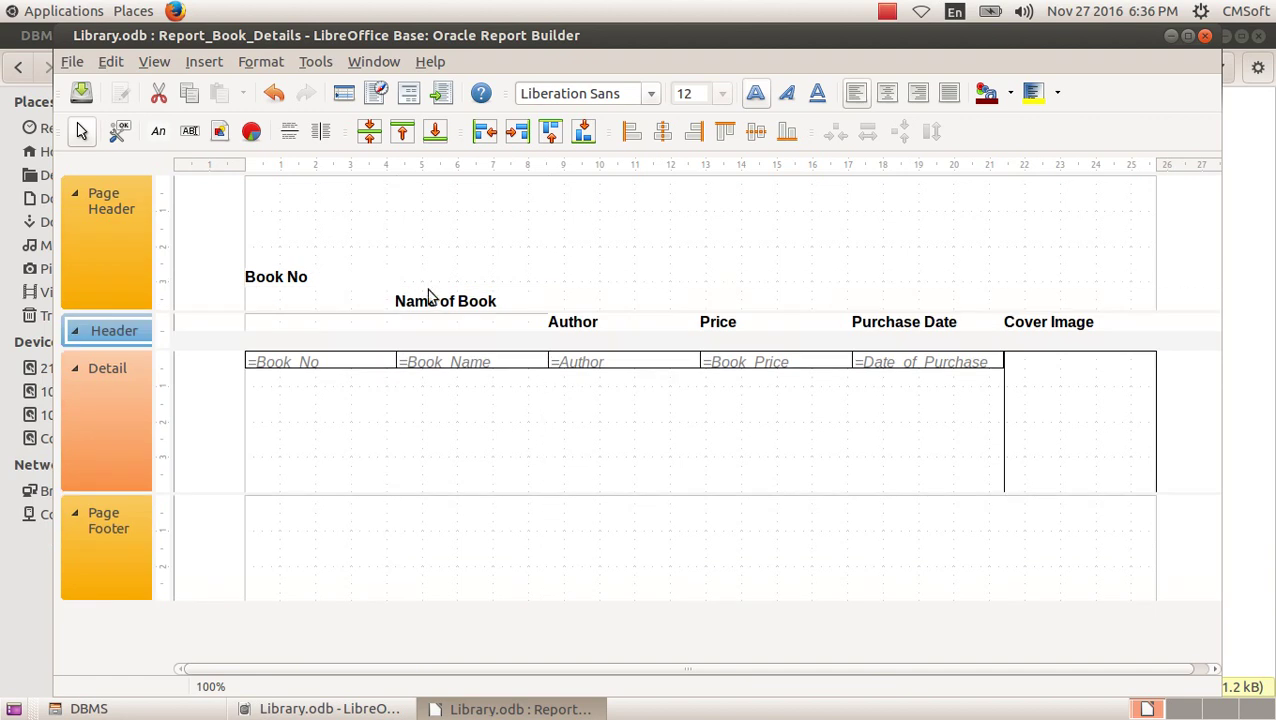
pyautogui.moveTo(285, 276); pyautogui.dragTo(299, 323)
pyautogui.moveTo(303, 277); pyautogui.dragTo(293, 322)
pyautogui.moveTo(410, 303); pyautogui.dragTo(420, 330)
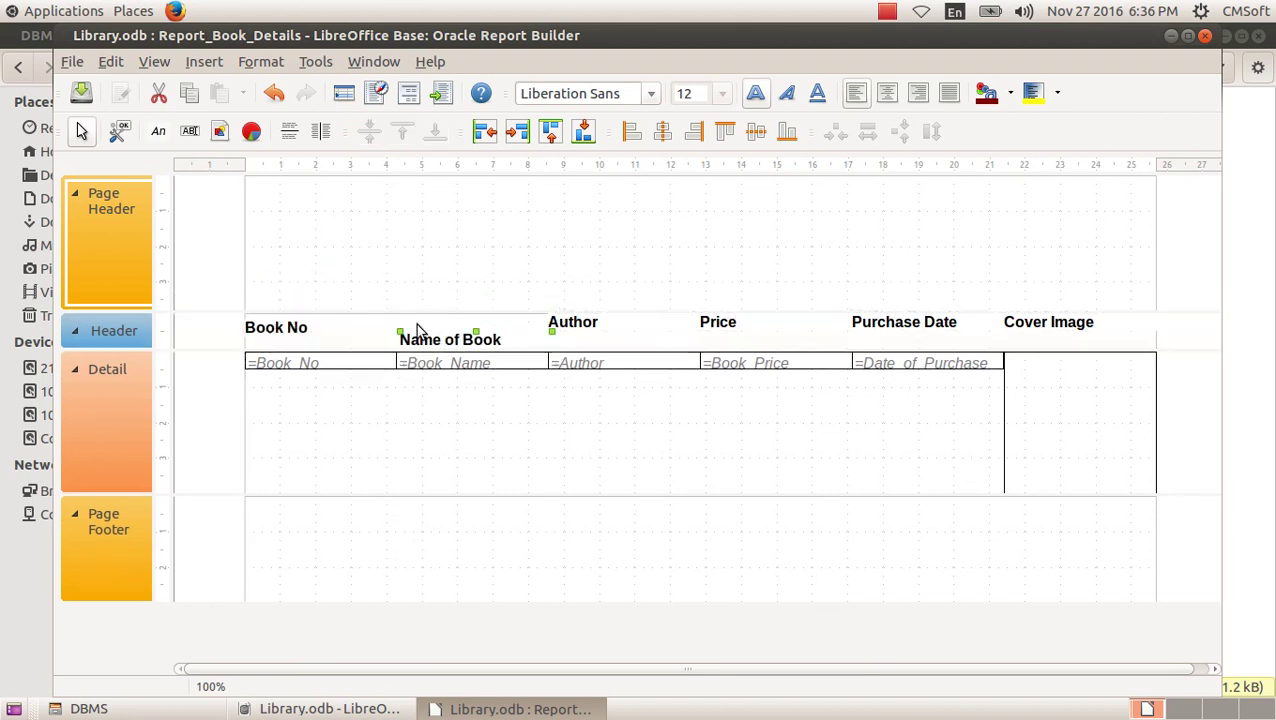
# Step: Move the Book No label from the Header section into the lower part of the Page Header section
pyautogui.moveTo(310, 328); pyautogui.dragTo(308, 313)
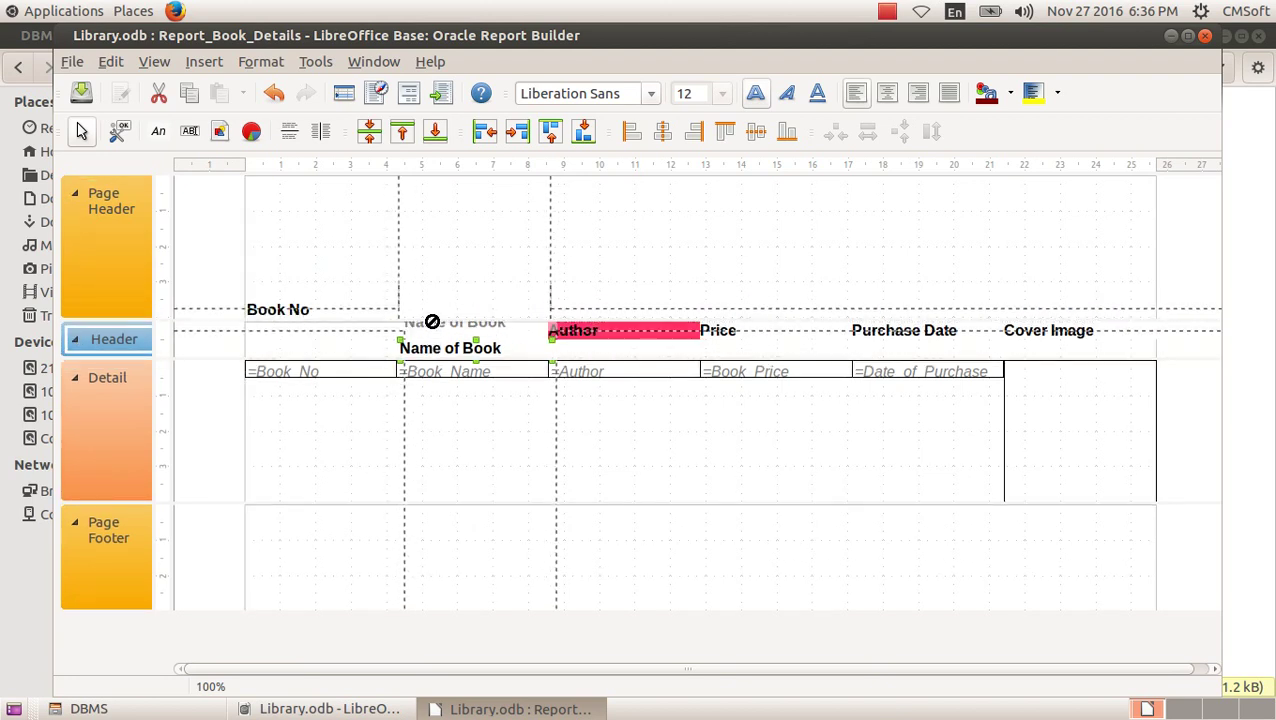